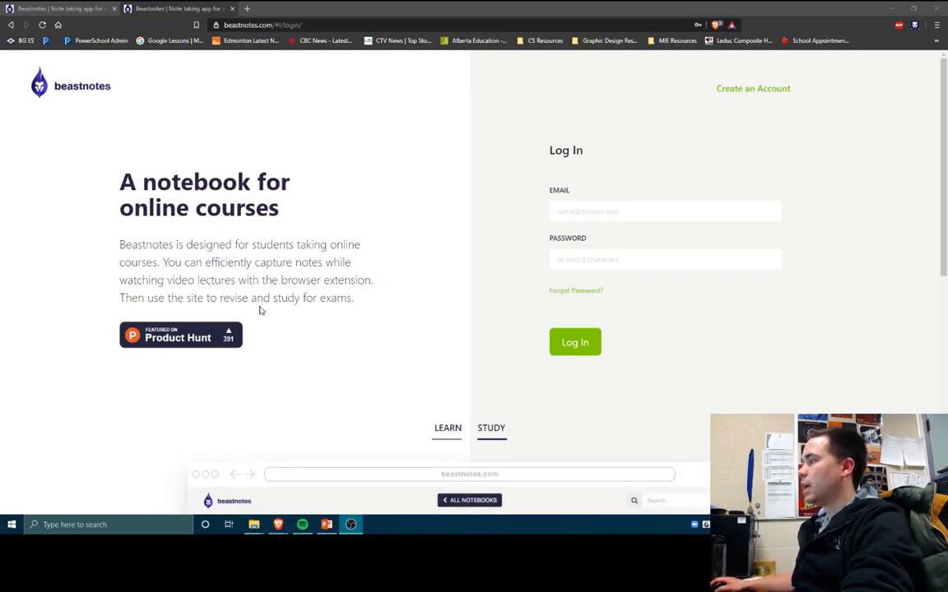
{"action": "scroll", "coordinate": [459, 376], "scroll_direction": "down", "scroll_amount": 6}
{"action": "scroll", "coordinate": [609, 398], "scroll_direction": "up", "scroll_amount": 2}
{"action": "scroll", "coordinate": [772, 397], "scroll_direction": "down", "scroll_amount": 2}
{"action": "scroll", "coordinate": [774, 383], "scroll_direction": "up", "scroll_amount": 6}
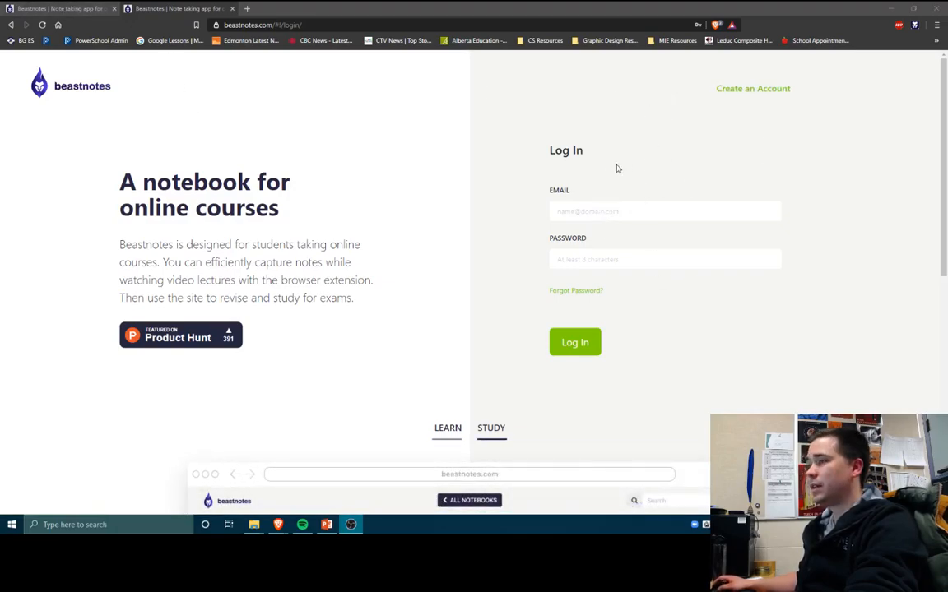
Log in to the account with the saved e-mail and password.
{"action": "left_click", "coordinate": [613, 215]}
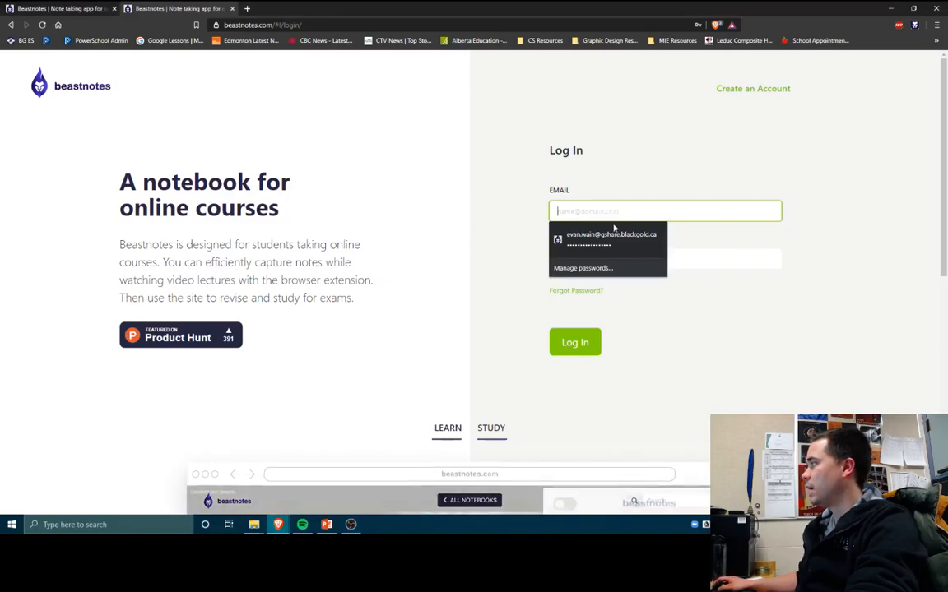
{"action": "left_click", "coordinate": [614, 234]}
{"action": "left_click", "coordinate": [588, 341]}
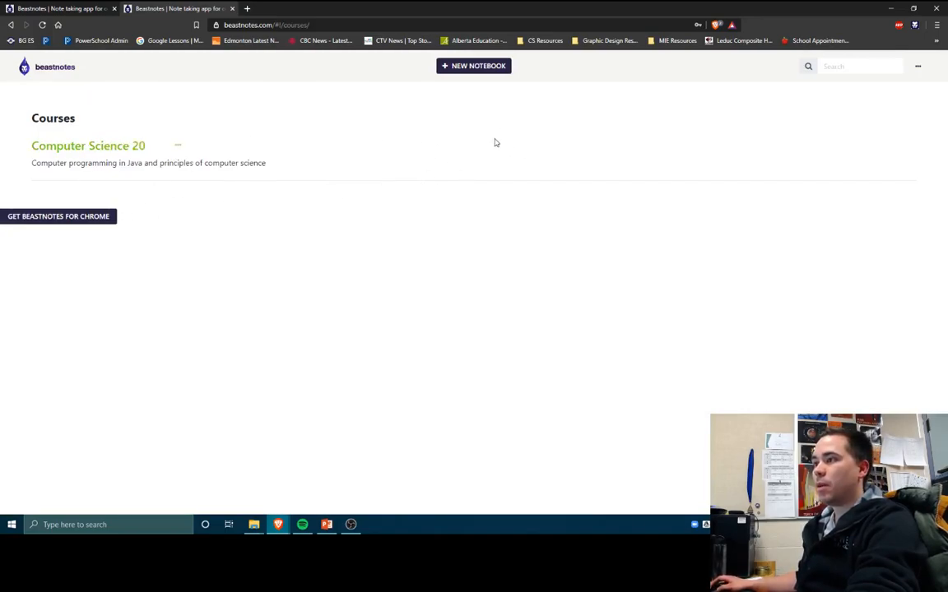
Start a new course notebook titled "Math 10C" with the description "Notes from online seminars and course videos".
{"action": "left_click", "coordinate": [464, 70]}
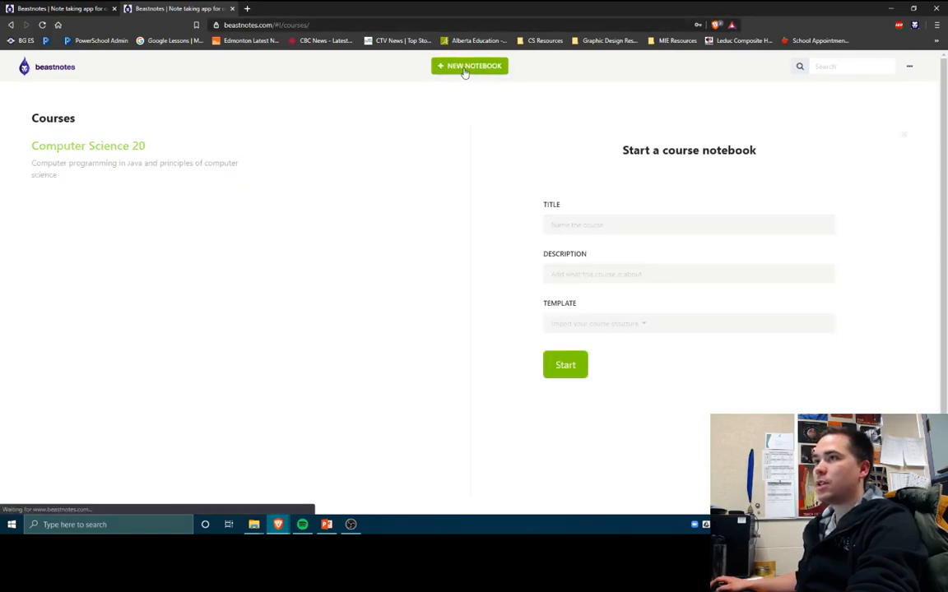
{"action": "left_click", "coordinate": [621, 219]}
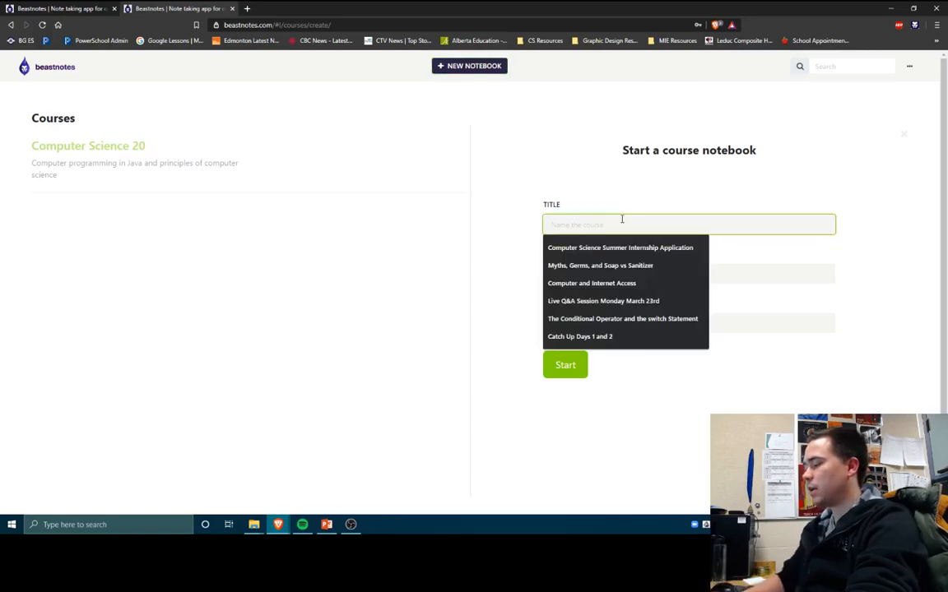
{"action": "type", "text": "Math"}
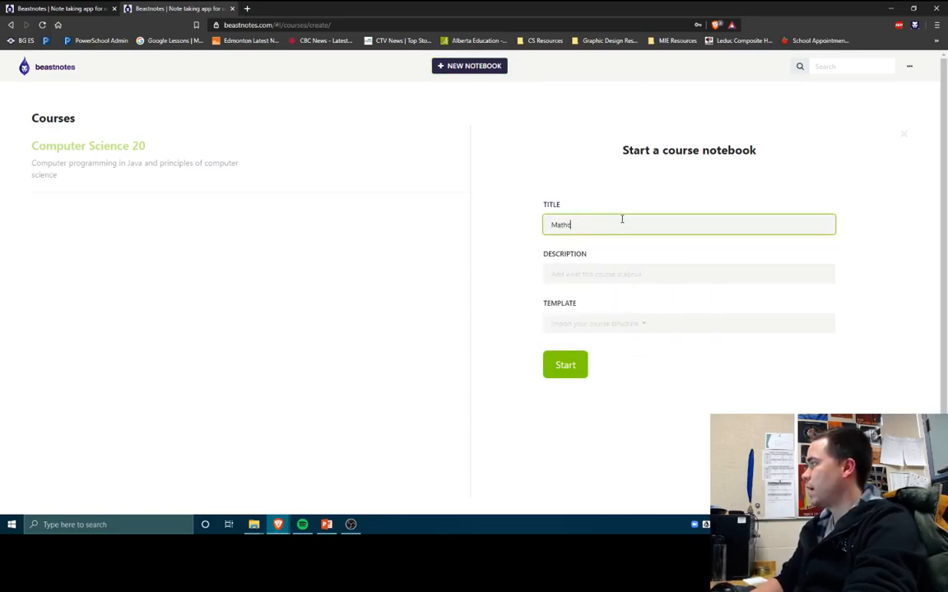
{"action": "type", "text": " 10C"}
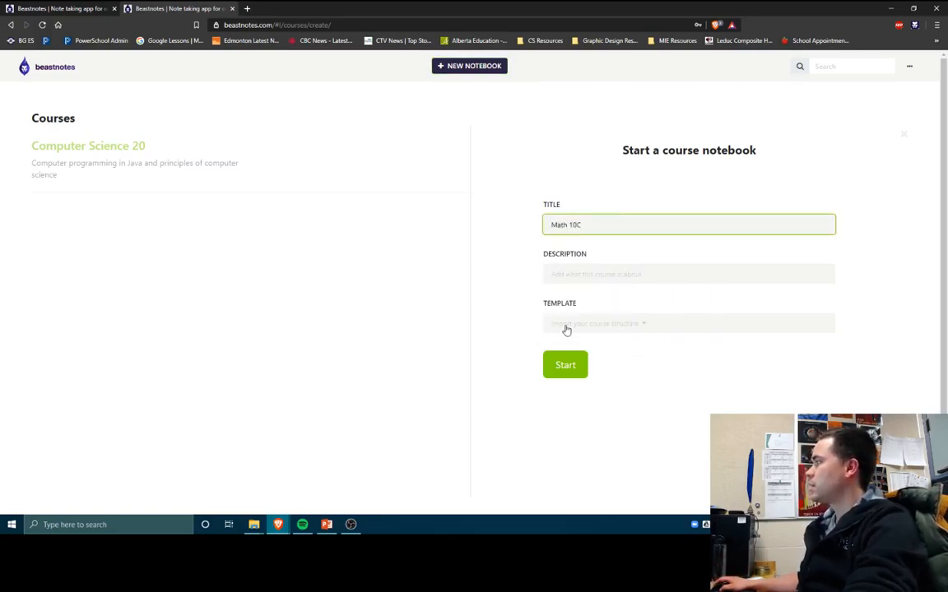
{"action": "left_click", "coordinate": [583, 276]}
{"action": "type", "text": "Notes from online semina"}
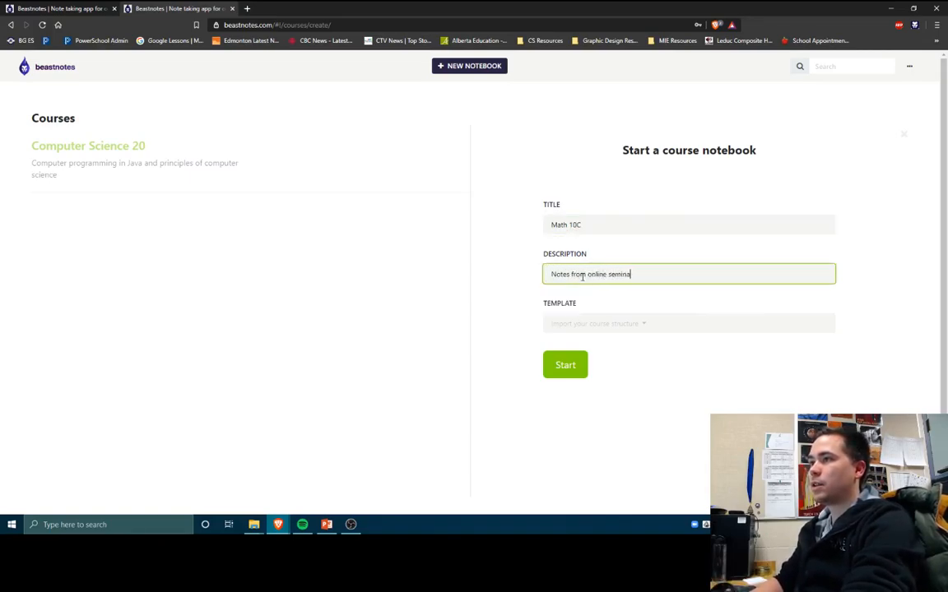
{"action": "type", "text": "rs and course video"}
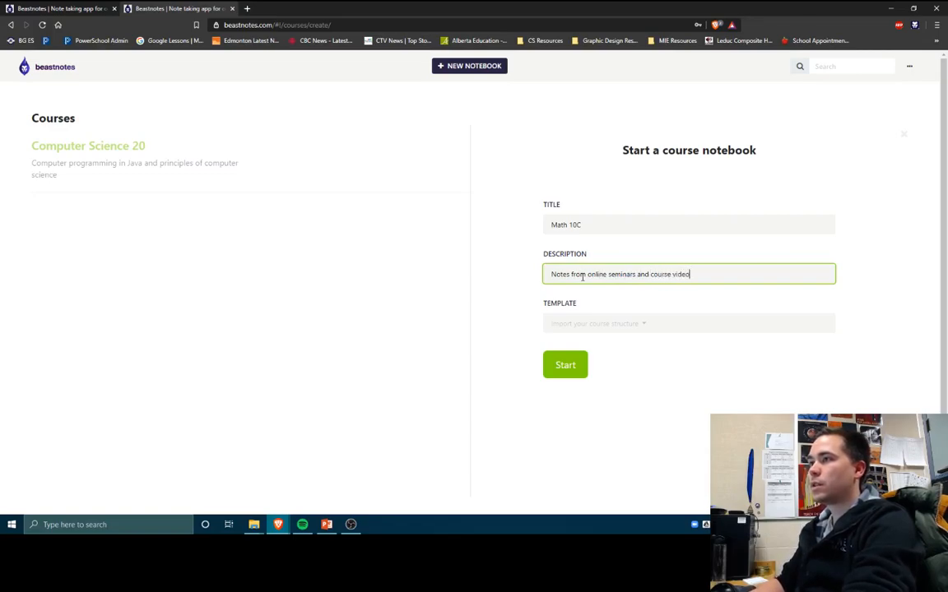
{"action": "type", "text": "s"}
Choose to create the Math 10C notebook without a template and start it.
{"action": "left_click", "coordinate": [624, 325]}
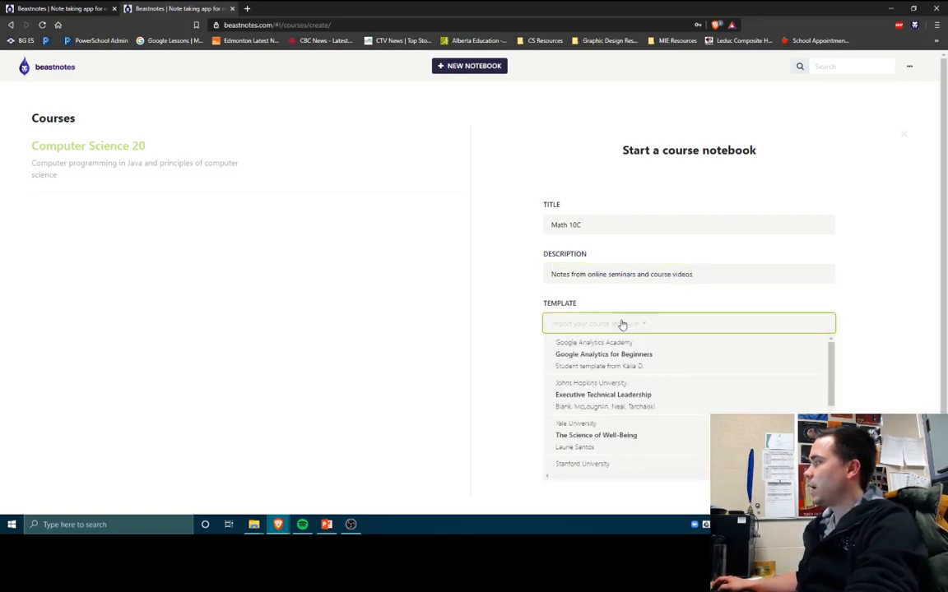
{"action": "scroll", "coordinate": [601, 395], "scroll_direction": "down", "scroll_amount": 1}
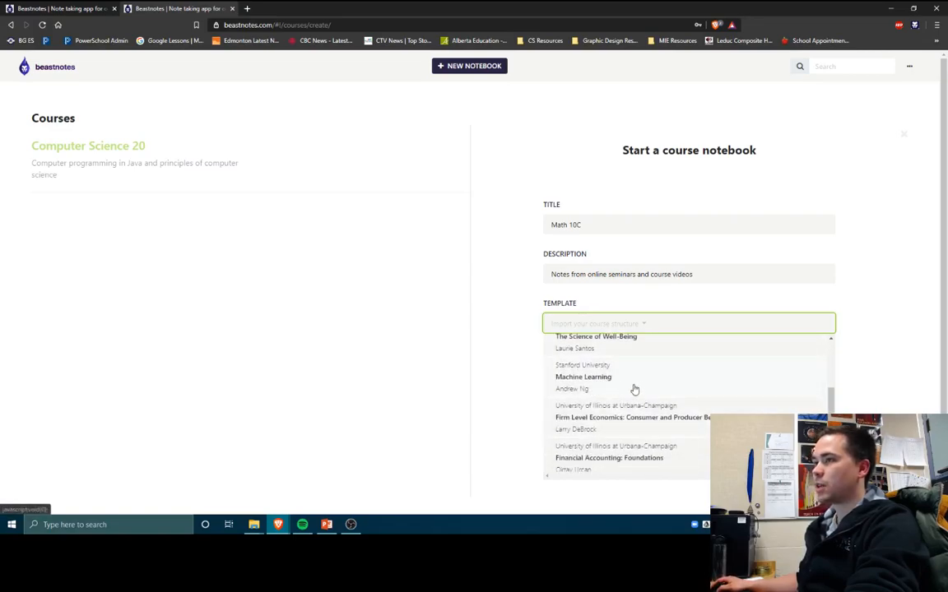
{"action": "scroll", "coordinate": [649, 396], "scroll_direction": "down", "scroll_amount": 2}
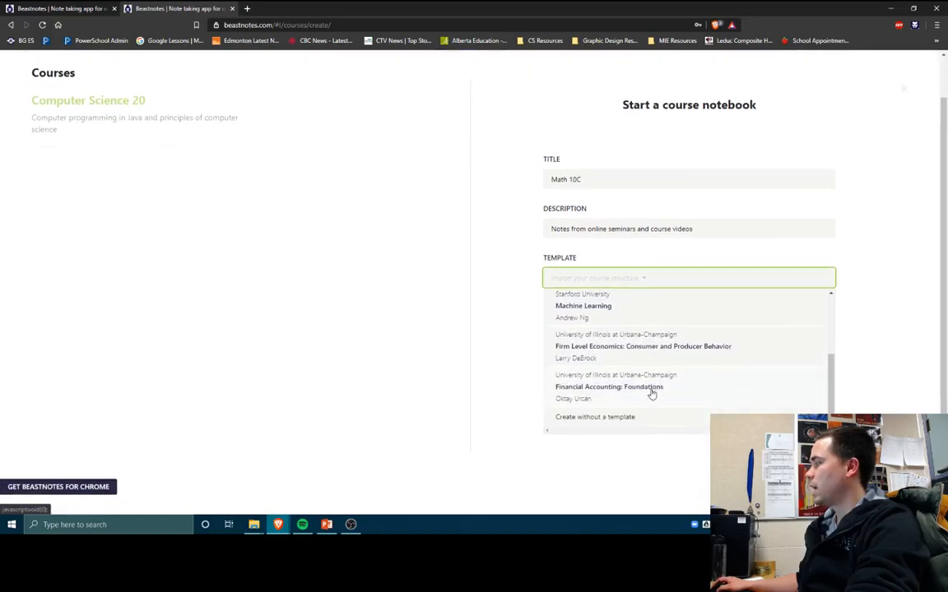
{"action": "left_click", "coordinate": [629, 407]}
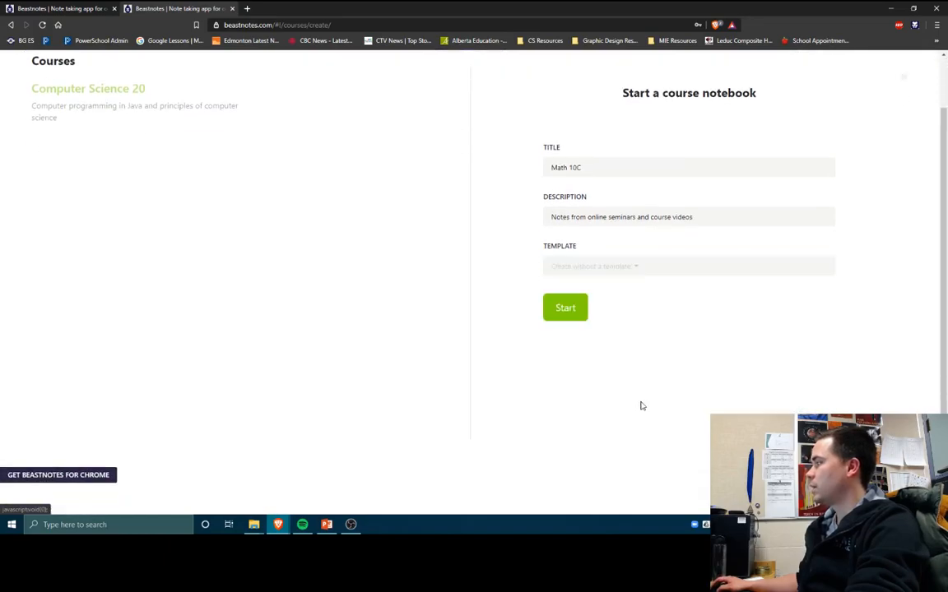
{"action": "left_click", "coordinate": [565, 311]}
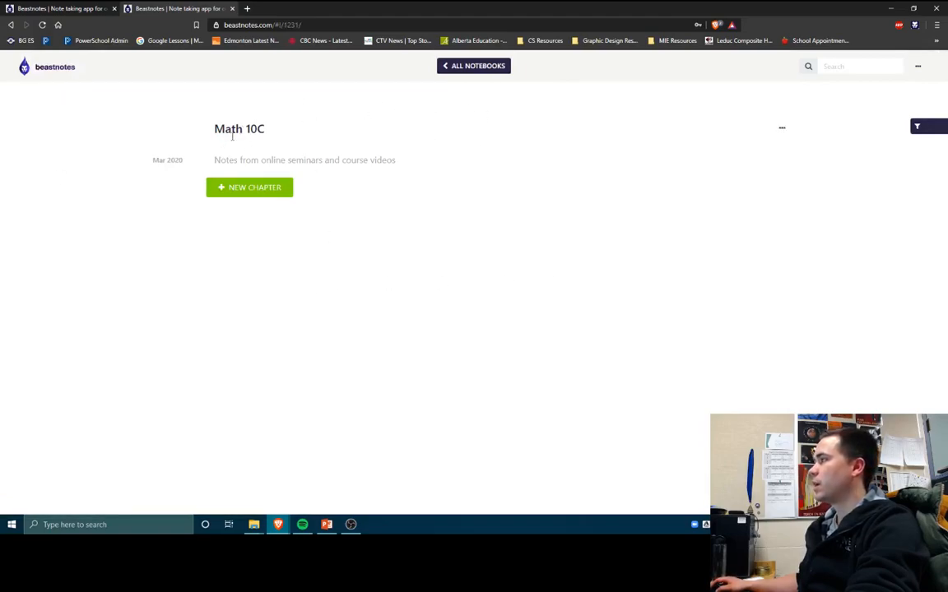
Create a chapter named "Unit 1 - Exponents" with the description "This is the first unit for Math 10C".
{"action": "left_click", "coordinate": [259, 194]}
{"action": "type", "text": "unit 1 - E"}
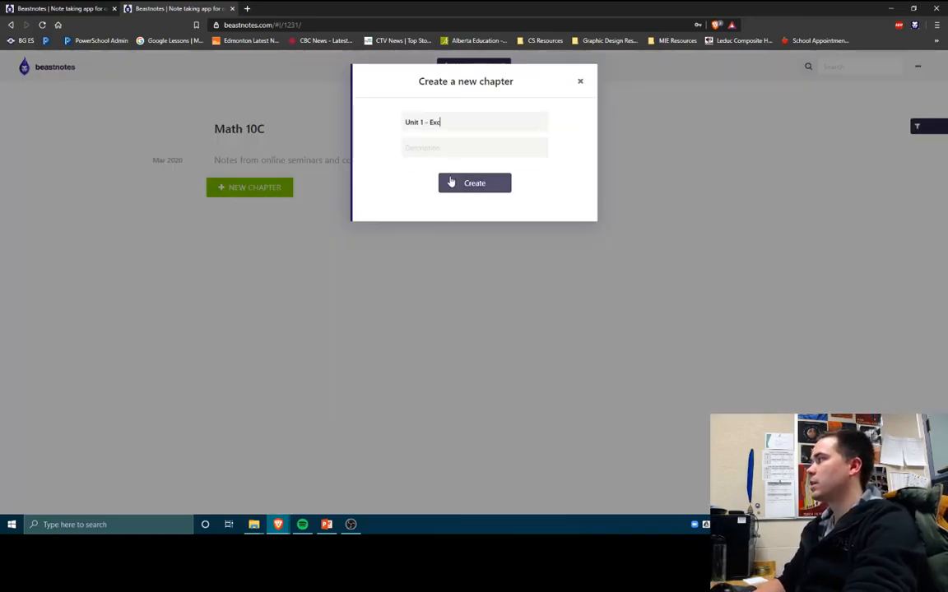
{"action": "left_click", "coordinate": [446, 148]}
{"action": "type", "text": "This i"}
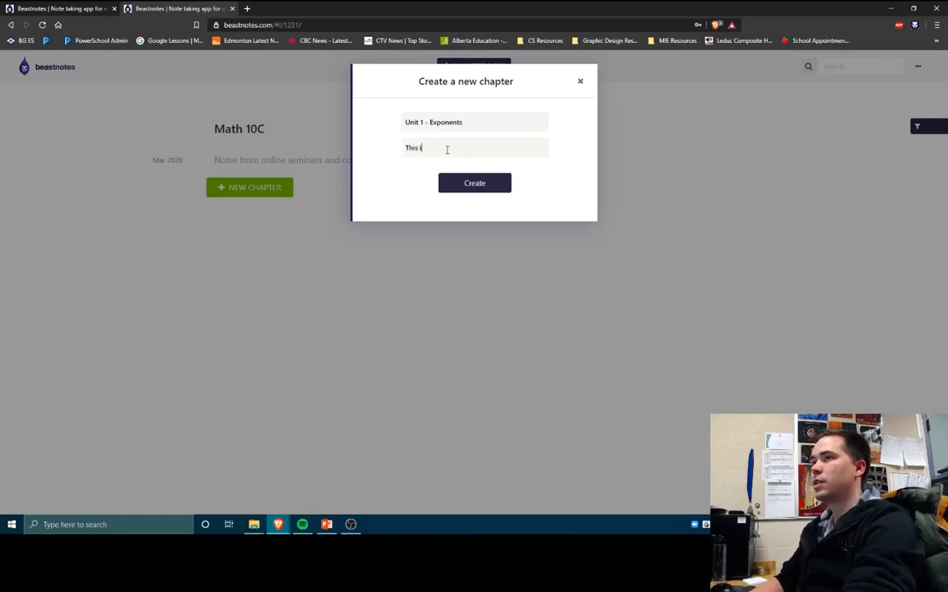
{"action": "type", "text": "s the first un"}
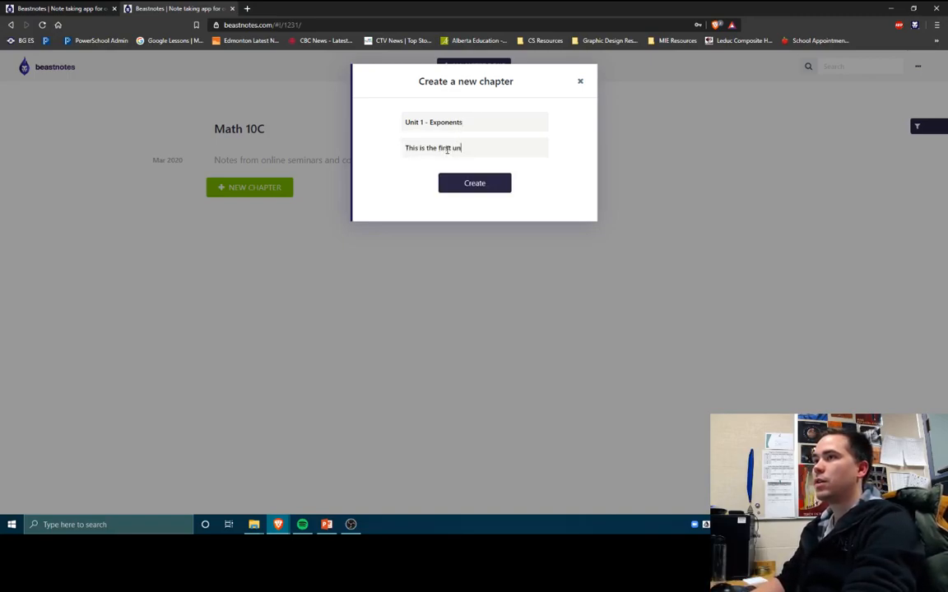
{"action": "type", "text": "it for Math 10C"}
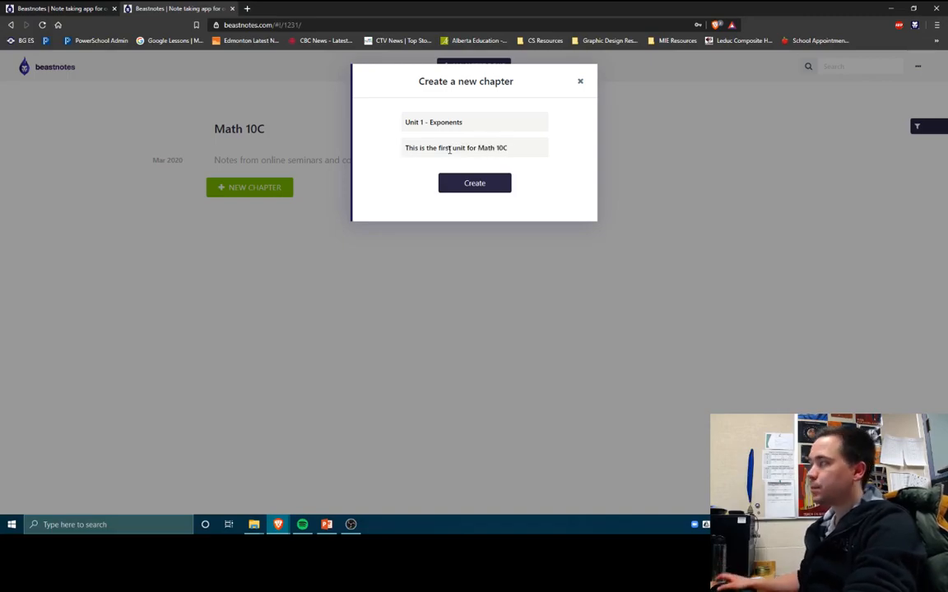
{"action": "left_click", "coordinate": [495, 183]}
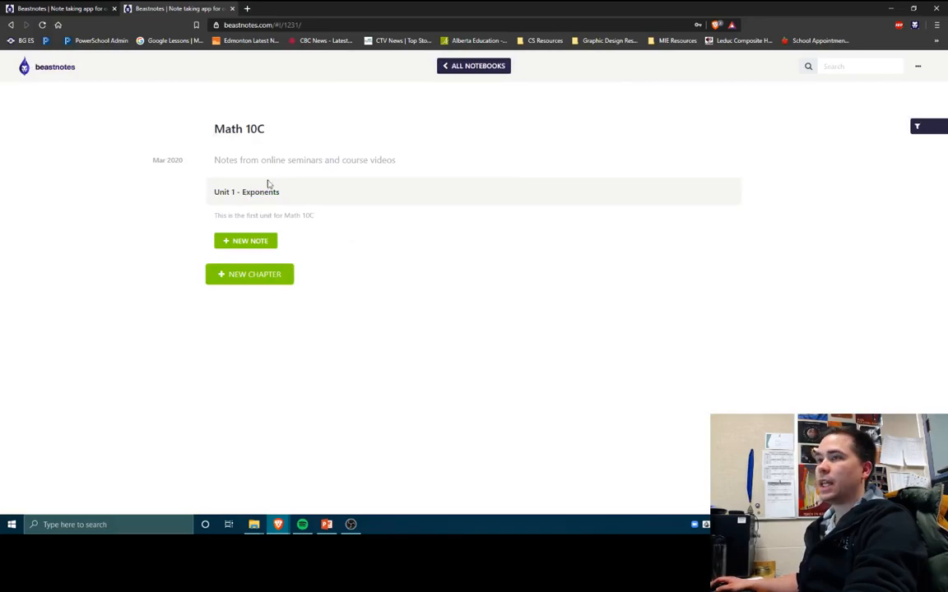
Create a chapter named "Unit 2 - Polynomials" with the description "This is the second unit for Math 10C".
{"action": "left_click", "coordinate": [248, 276]}
{"action": "type", "text": "Unit 2 - Polynomials"}
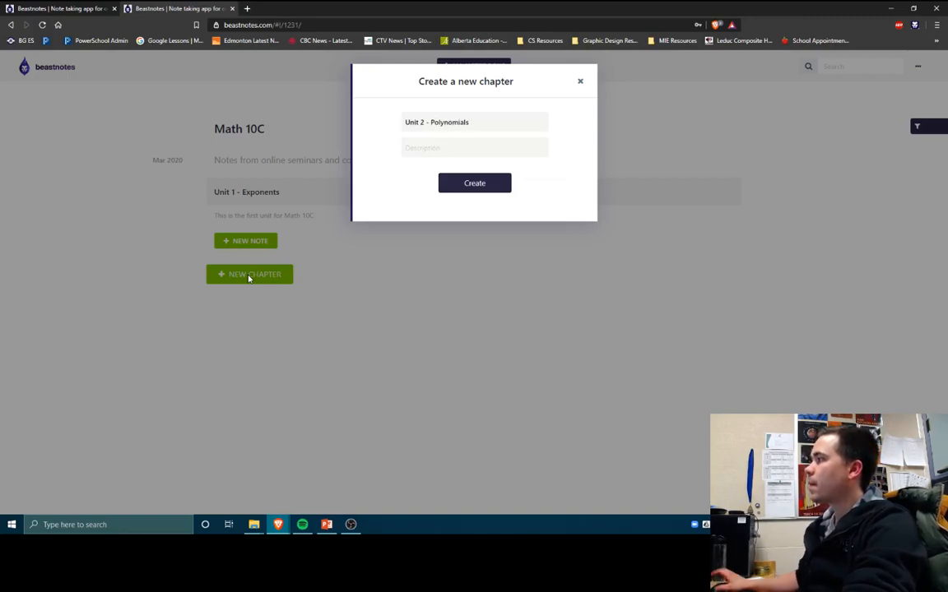
{"action": "left_click", "coordinate": [434, 150]}
{"action": "type", "text": "This is th"}
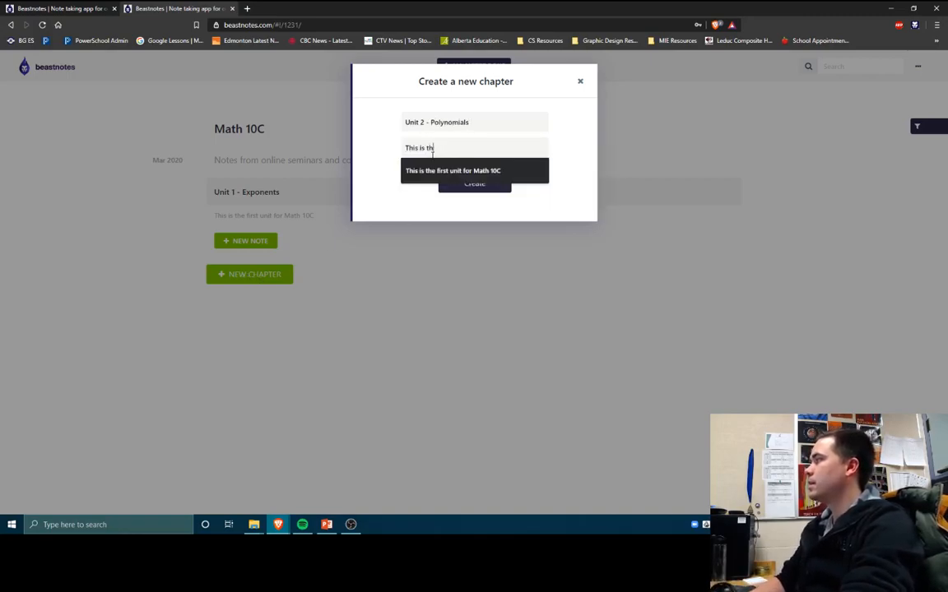
{"action": "type", "text": "e second unit for Math 10C"}
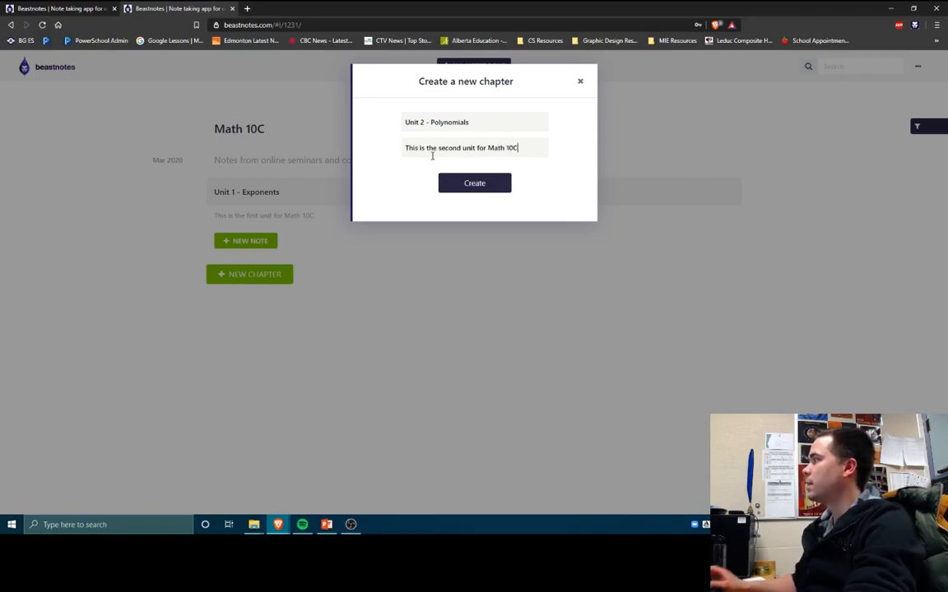
{"action": "left_click", "coordinate": [497, 188]}
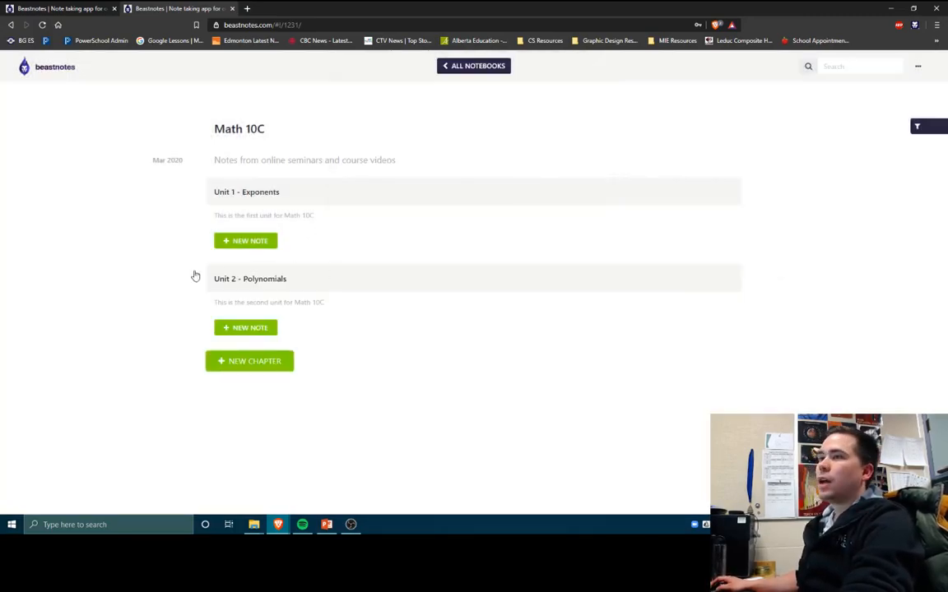
Add a new note under Unit 1 - Exponents with the first line "Topic of the Day: Order of Operations".
{"action": "left_click", "coordinate": [249, 244]}
{"action": "left_click", "coordinate": [275, 241]}
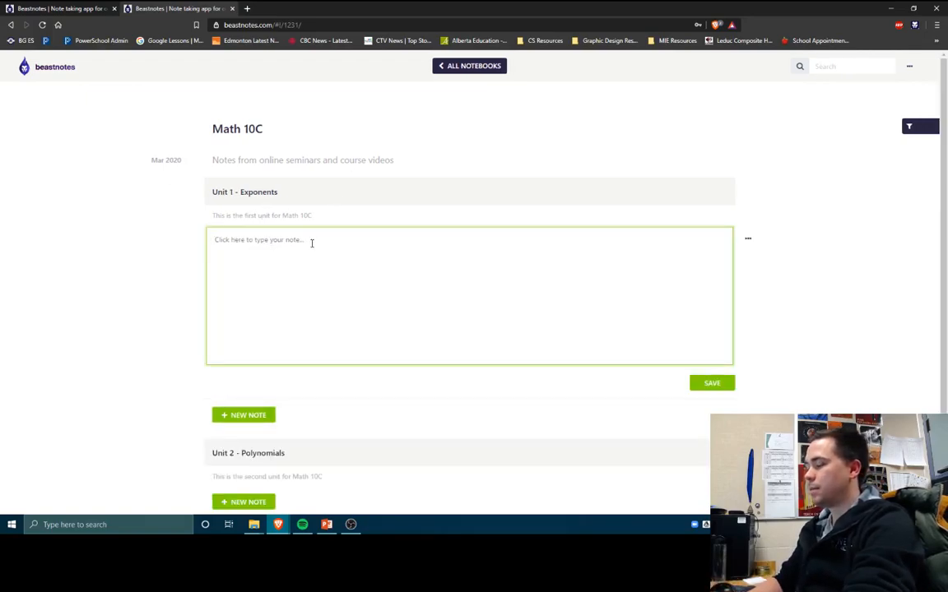
{"action": "type", "text": "Topic of the Day"}
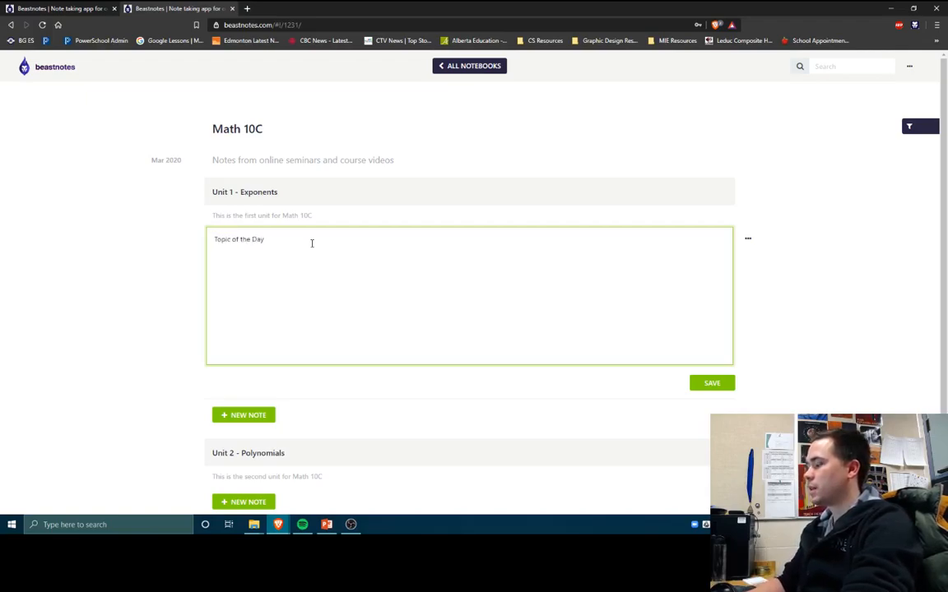
{"action": "type", "text": ": Order of Oper"}
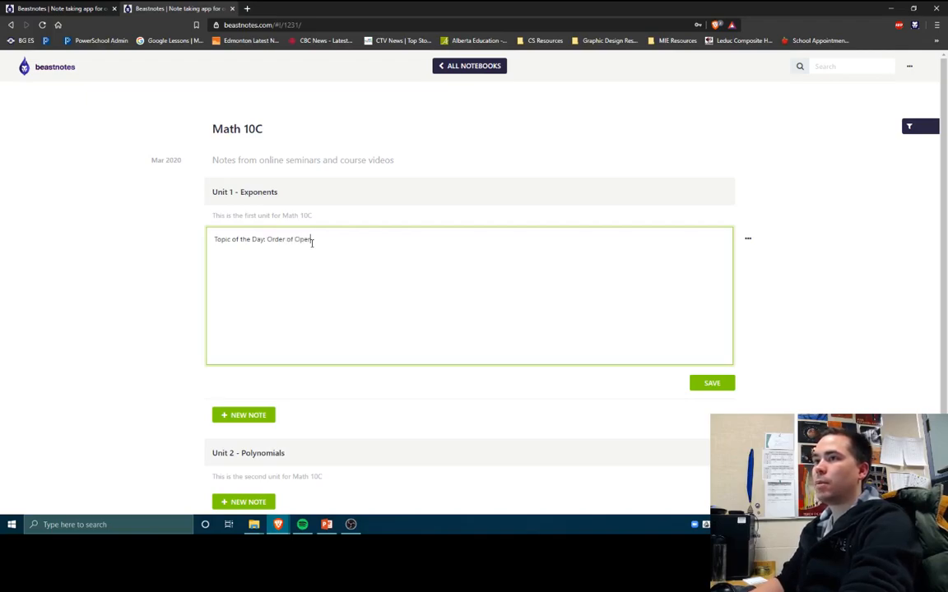
{"action": "type", "text": "ations"}
Write "BEDMAS", "Brackets, Exponents, Division, Multiplication, Addition, Subtraction" and, after a blank line, "Exponents is fancy multiplication." below the note's topic line.
{"action": "key", "text": "Return"}
{"action": "key", "text": "Return"}
{"action": "type", "text": "BEDMASBrea"}
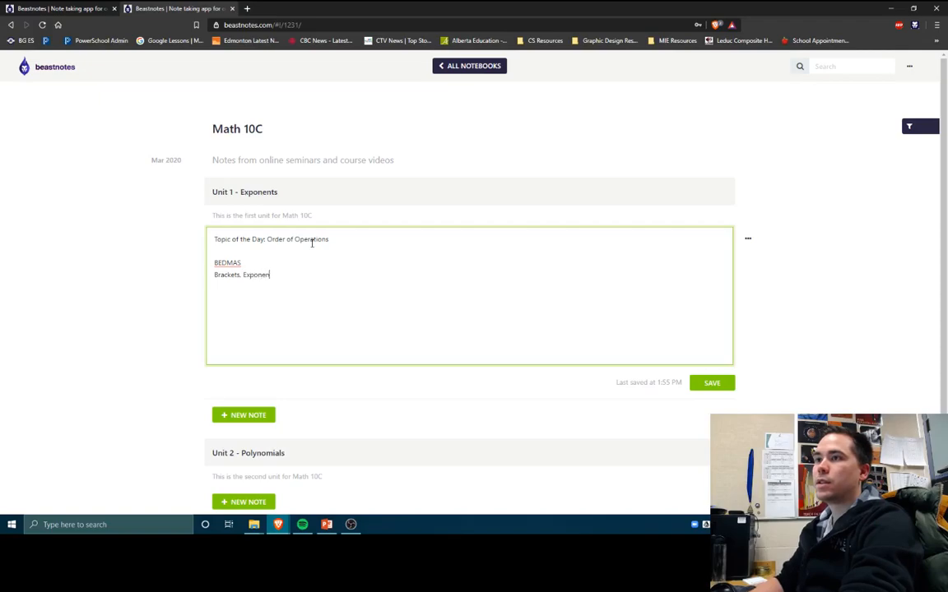
{"action": "type", "text": ", Division, Multip"}
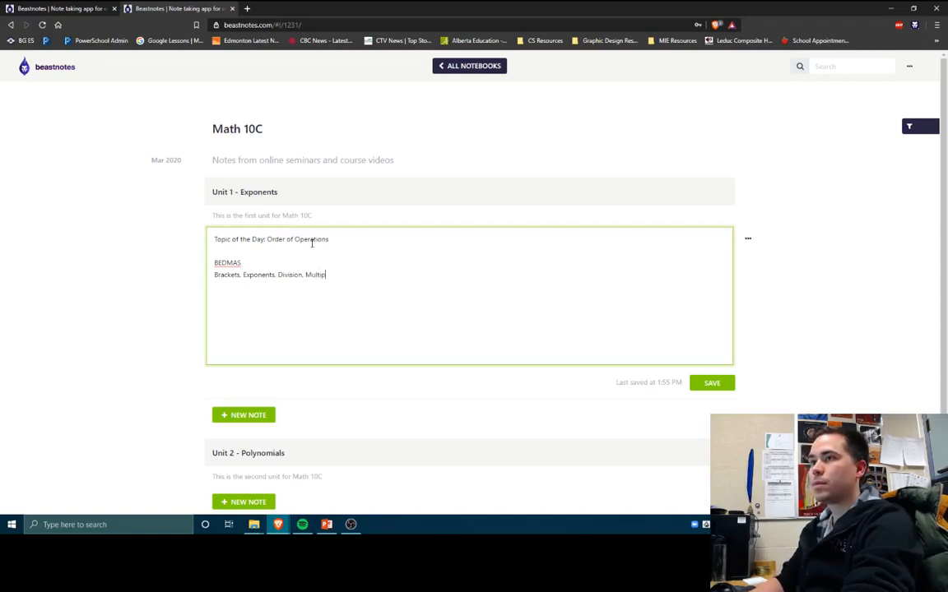
{"action": "type", "text": "ation, Addition, Subtraction"}
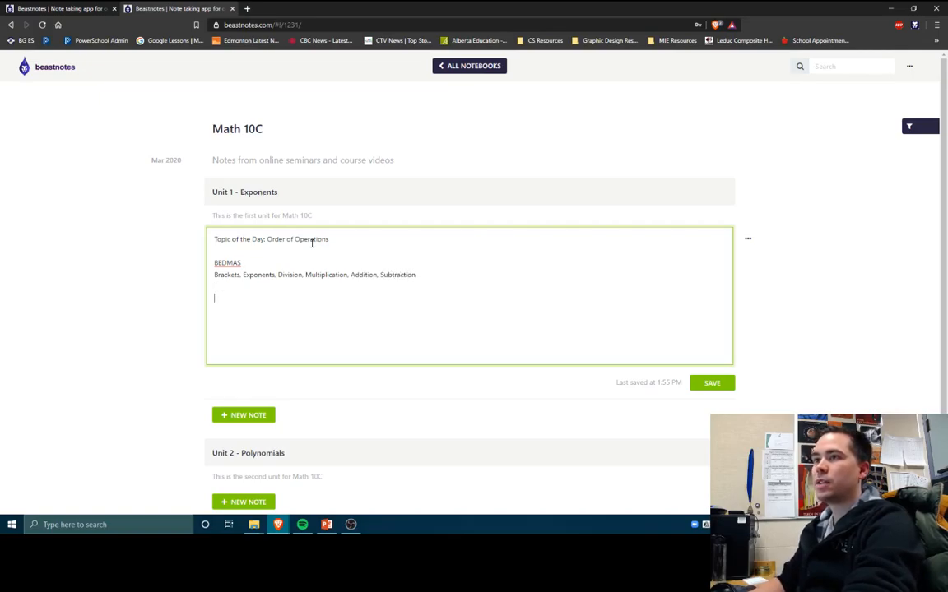
{"action": "type", "text": "  Exponents are"}
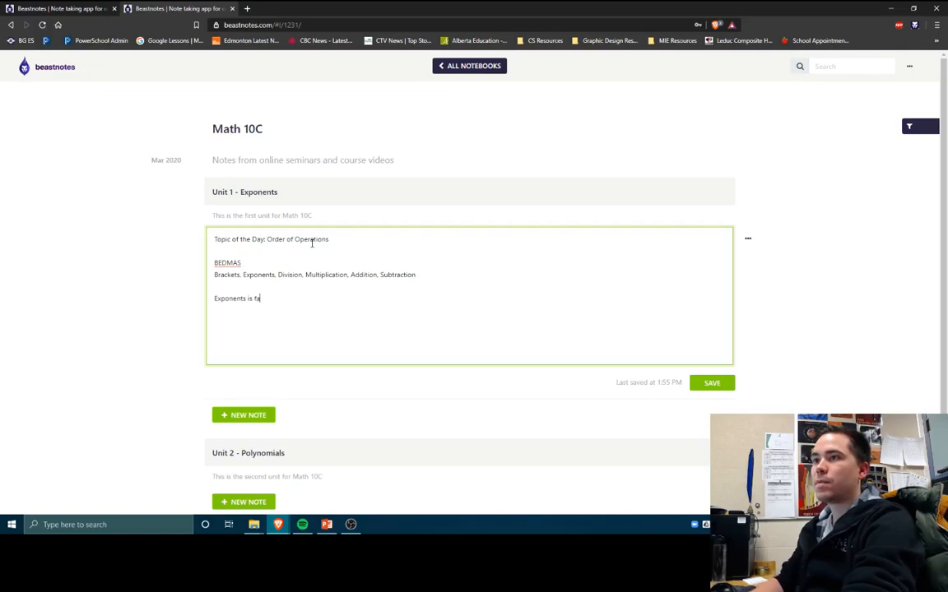
{"action": "type", "text": "multiplication"}
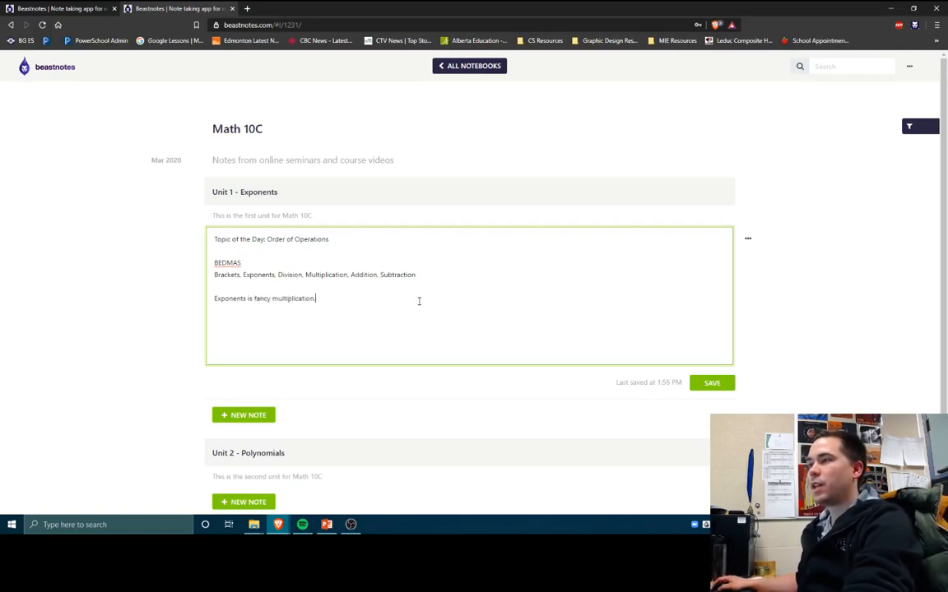
Format the note's "Topic of the Day: Order of Operations" line as bold with the Heading 1 style.
{"action": "left_click_drag", "start_coordinate": [329, 239], "coordinate": [218, 246]}
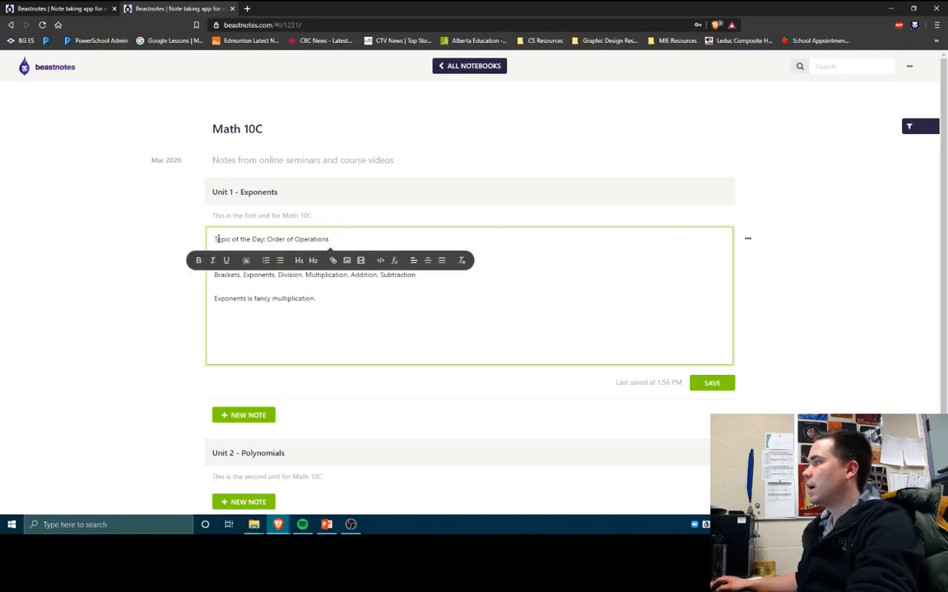
{"action": "key", "text": "ctrl+b"}
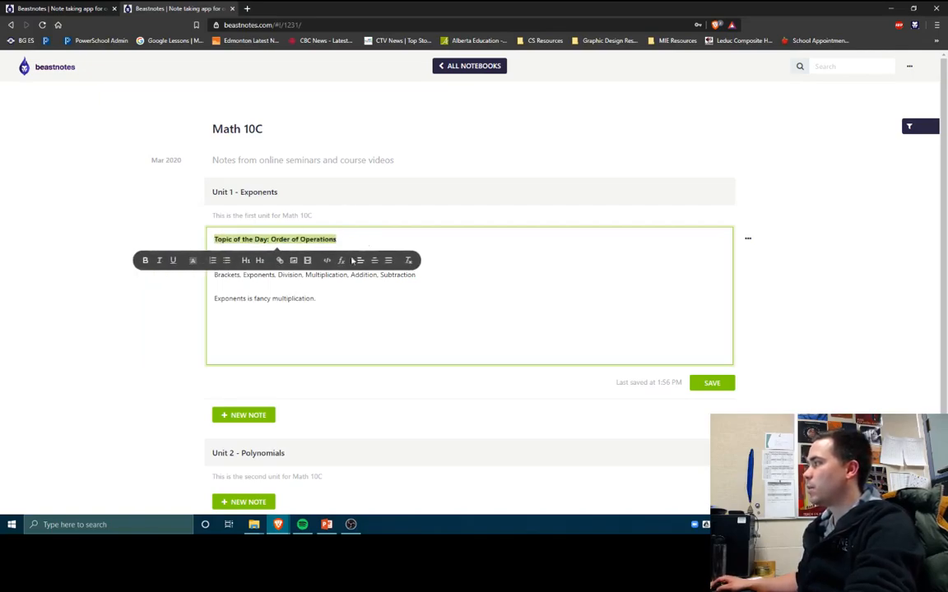
{"action": "left_click", "coordinate": [245, 260]}
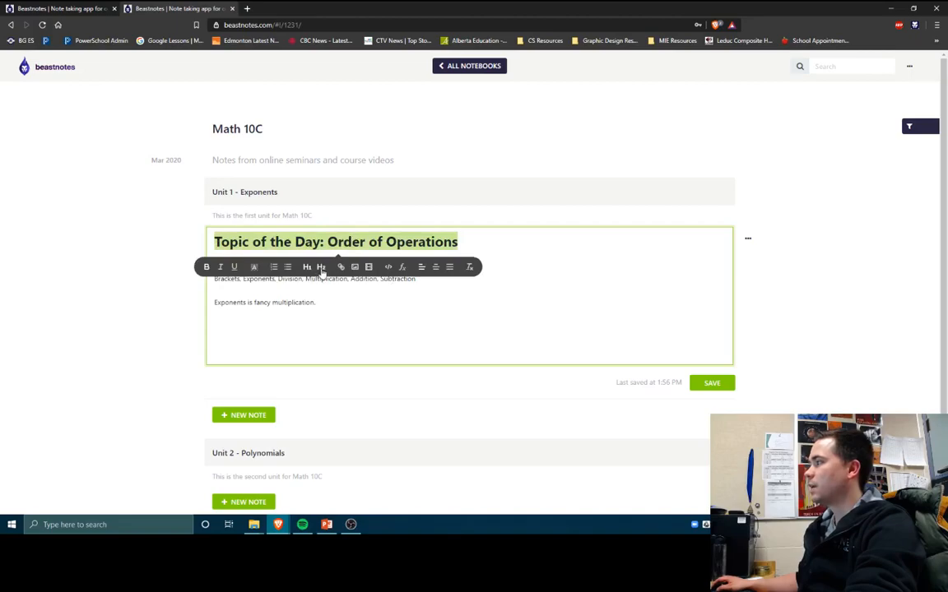
{"action": "left_click", "coordinate": [359, 297]}
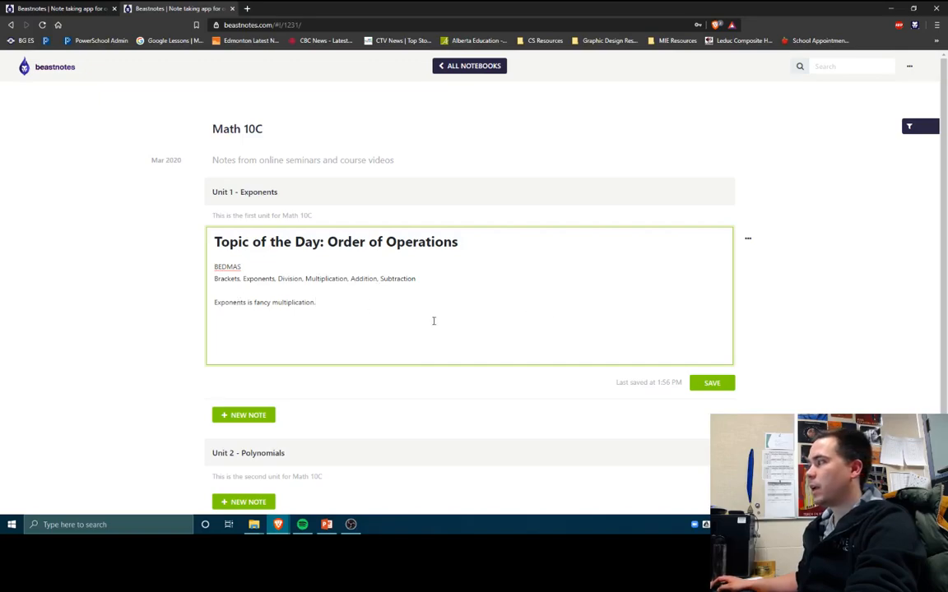
Turn the "Exponents is fancy multiplication." and "Brackets, Exponents, Division..." lines into one bulleted list, removing the blank line between them.
{"action": "left_click_drag", "start_coordinate": [329, 303], "coordinate": [213, 302]}
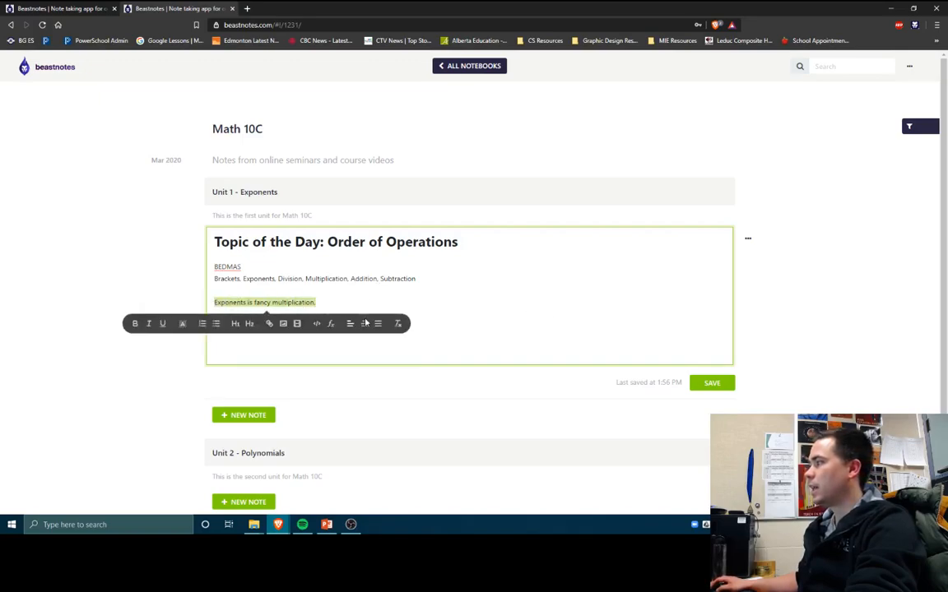
{"action": "left_click", "coordinate": [216, 323]}
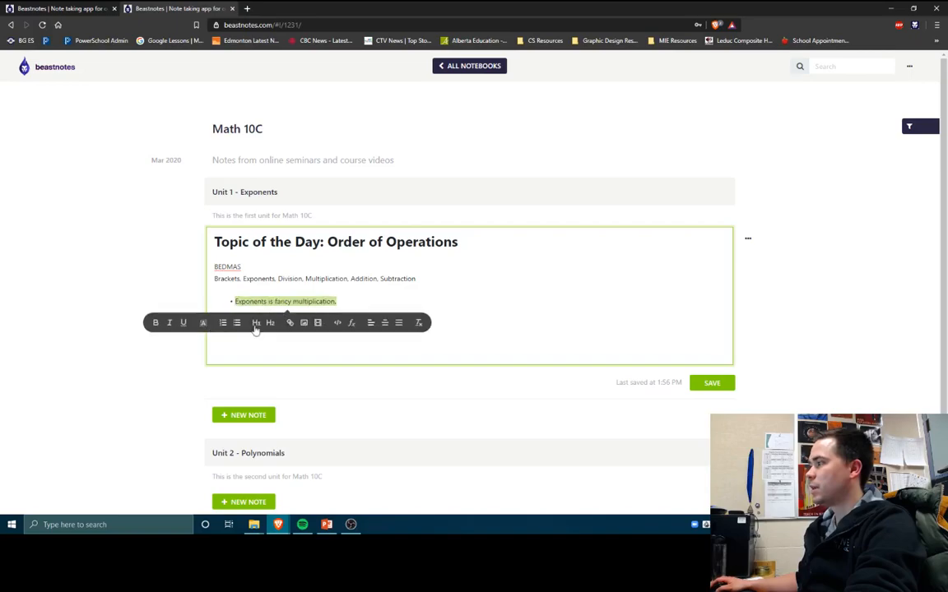
{"action": "left_click", "coordinate": [330, 356]}
{"action": "left_click", "coordinate": [241, 290]}
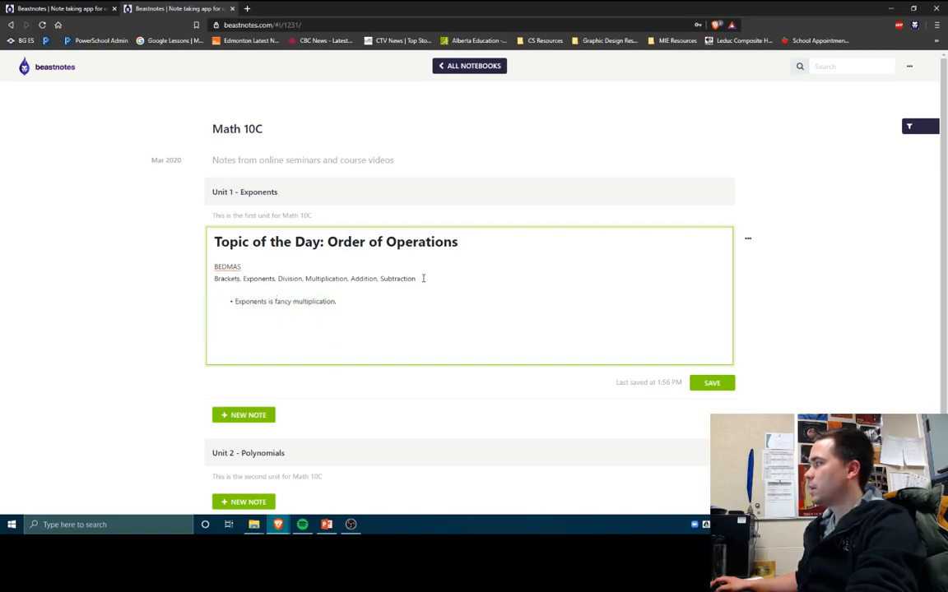
{"action": "left_click_drag", "start_coordinate": [423, 278], "coordinate": [213, 279]}
{"action": "left_click", "coordinate": [270, 301]}
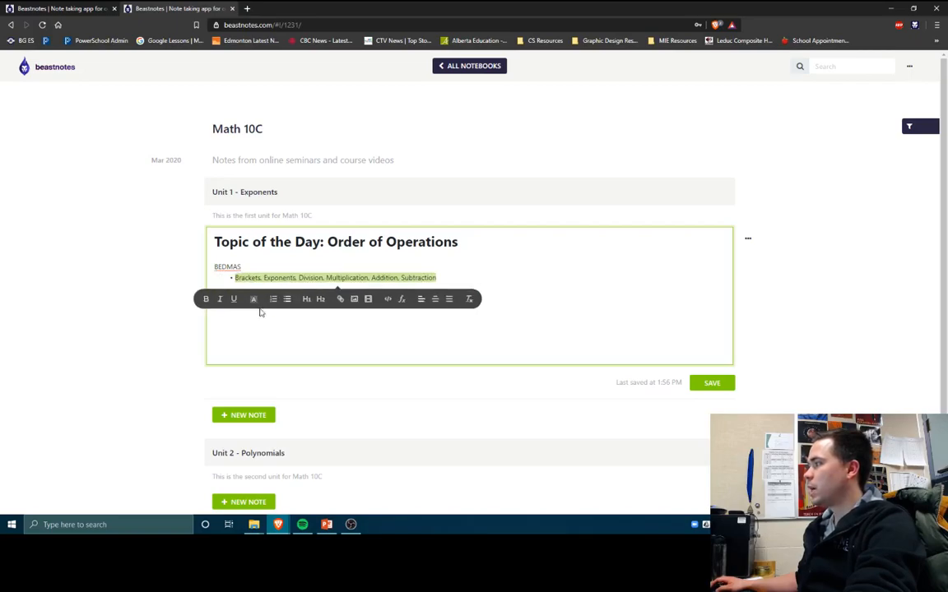
{"action": "left_click", "coordinate": [237, 300]}
{"action": "key", "text": "BackSpace"}
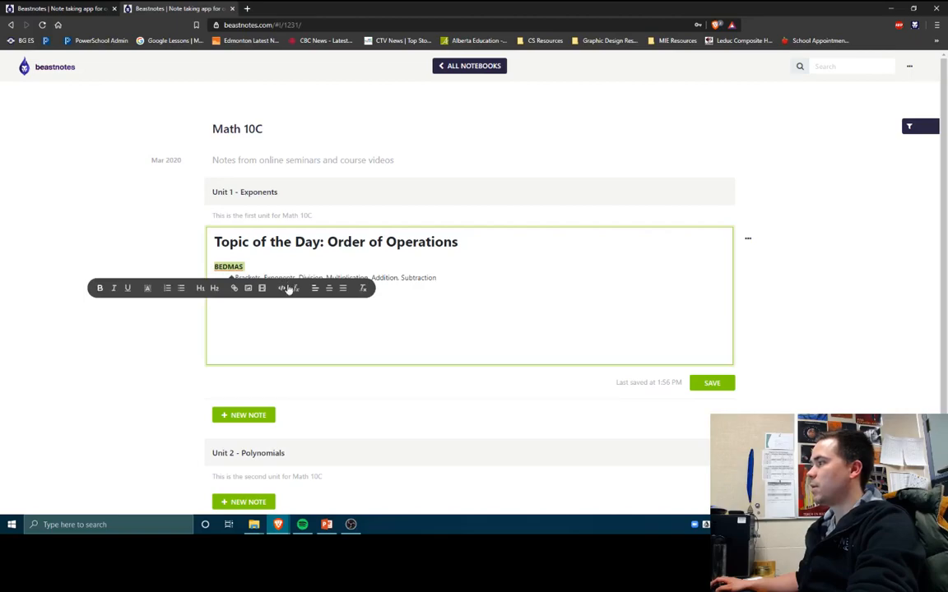
Format the note's "BEDMAS" line as bold with the Heading 2 style.
{"action": "left_click", "coordinate": [215, 290]}
{"action": "left_click", "coordinate": [275, 321]}
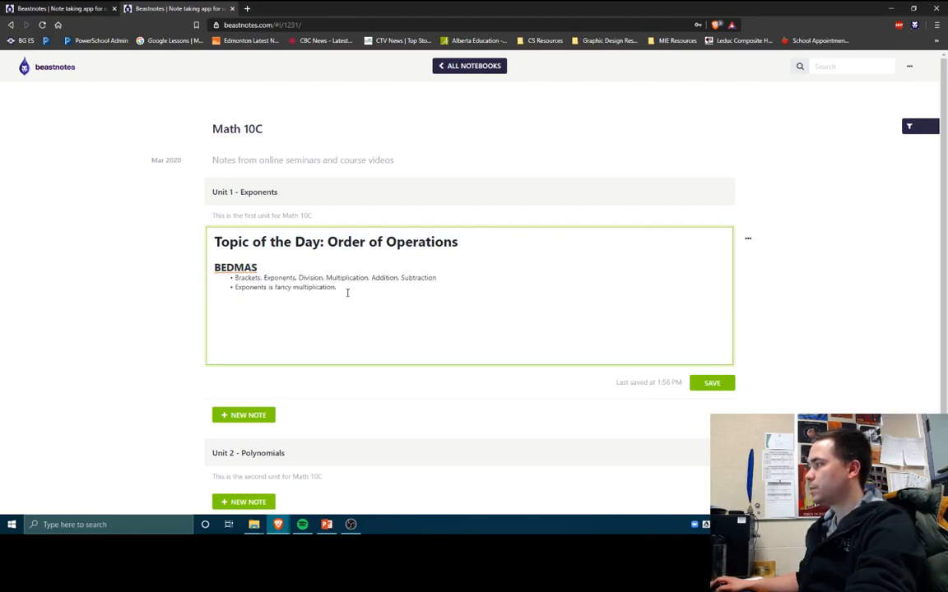
Insert the image "Object oriented programming 1.PNG" on the blank line between the topic heading and "BEDMAS".
{"action": "left_click", "coordinate": [306, 258]}
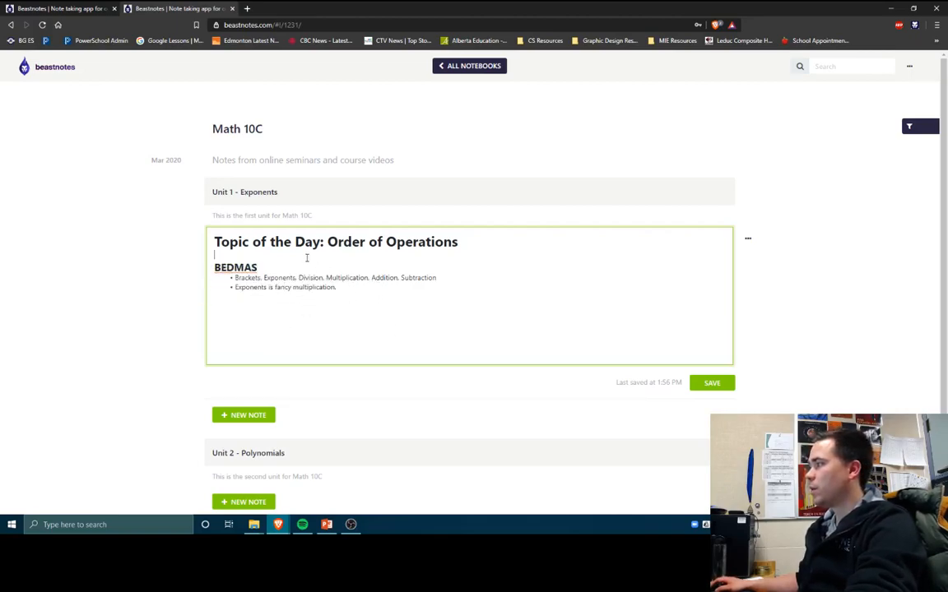
{"action": "left_click_drag", "start_coordinate": [253, 244], "coordinate": [301, 251]}
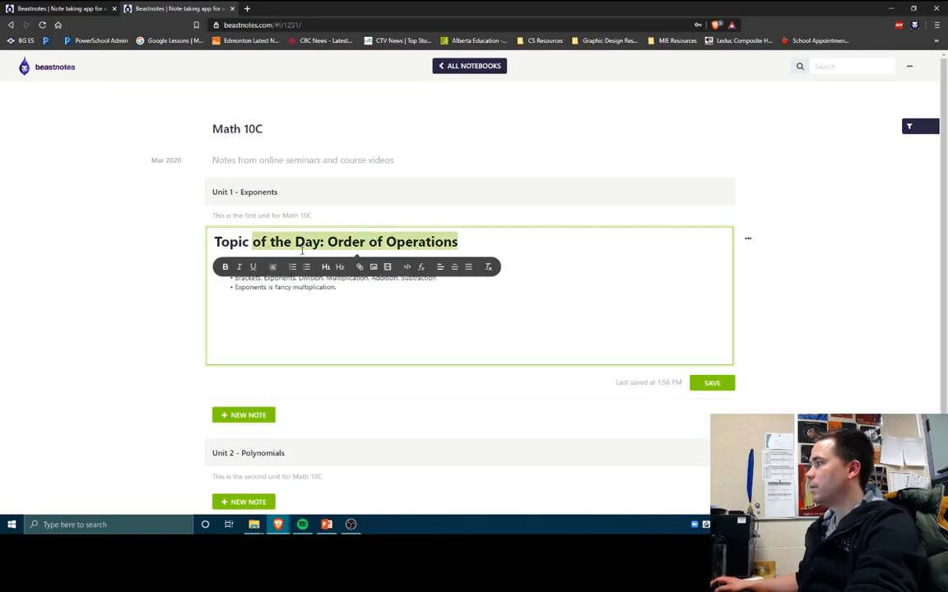
{"action": "left_click", "coordinate": [265, 254]}
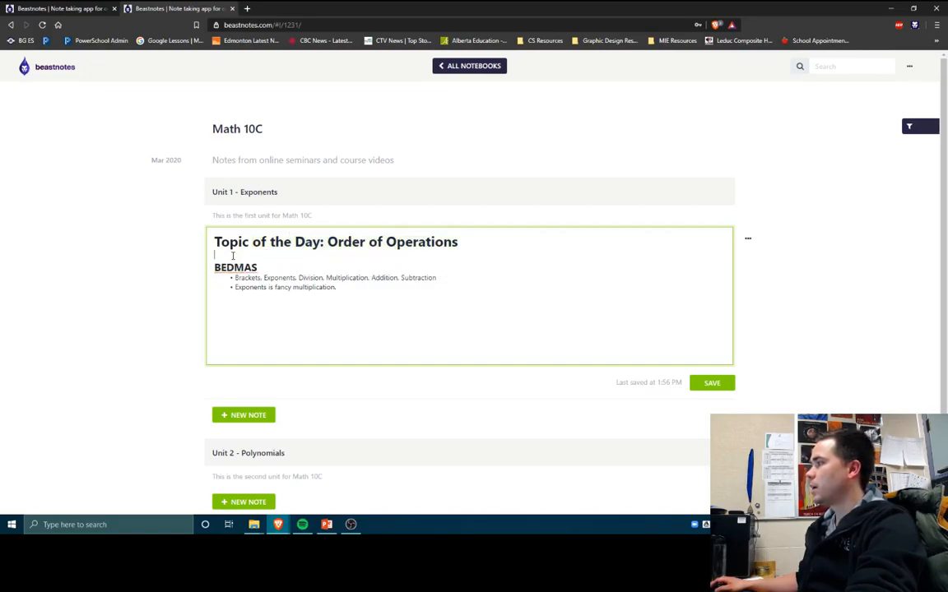
{"action": "right_click", "coordinate": [249, 256]}
{"action": "key", "text": "Escape"}
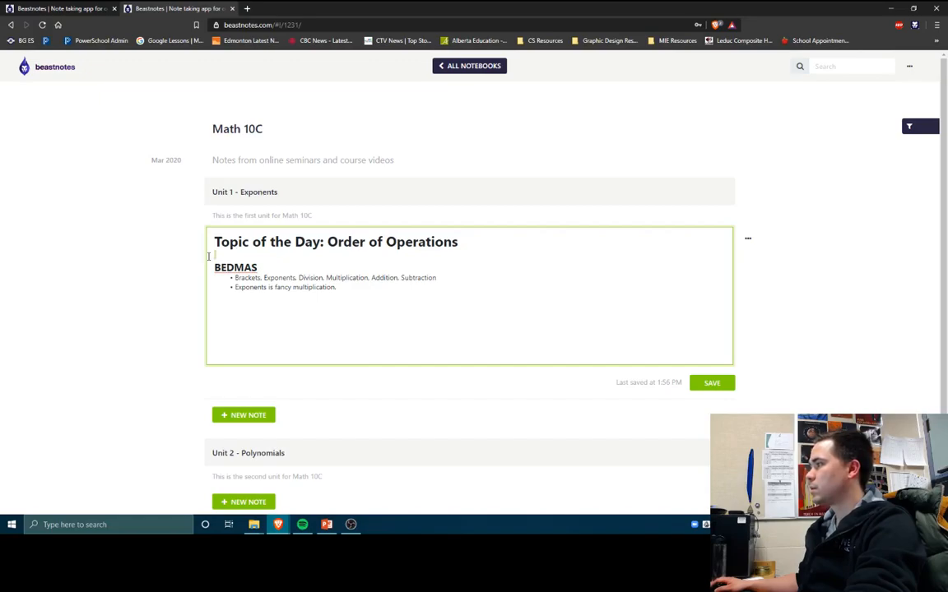
{"action": "double_click", "coordinate": [209, 257]}
{"action": "left_click", "coordinate": [235, 277]}
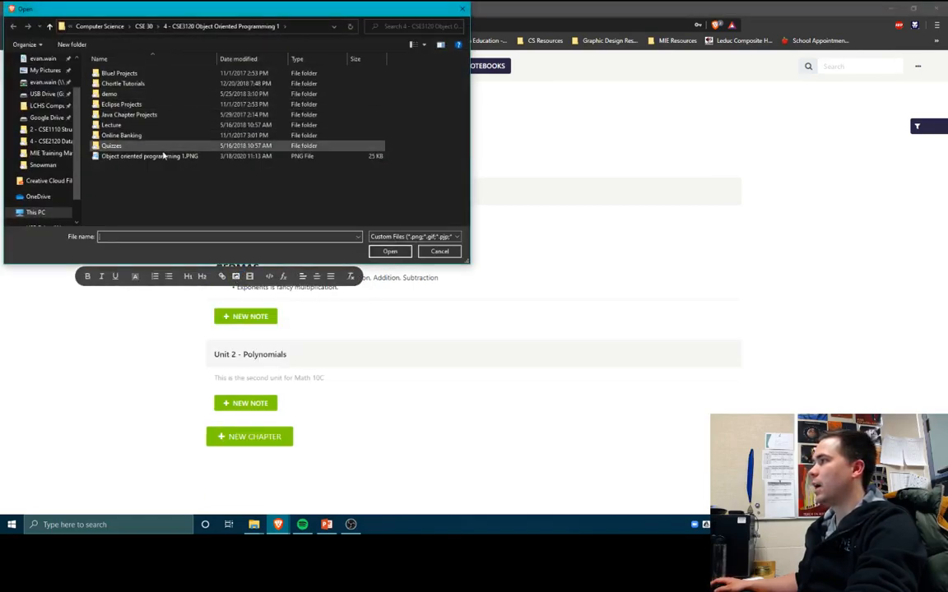
{"action": "double_click", "coordinate": [164, 157]}
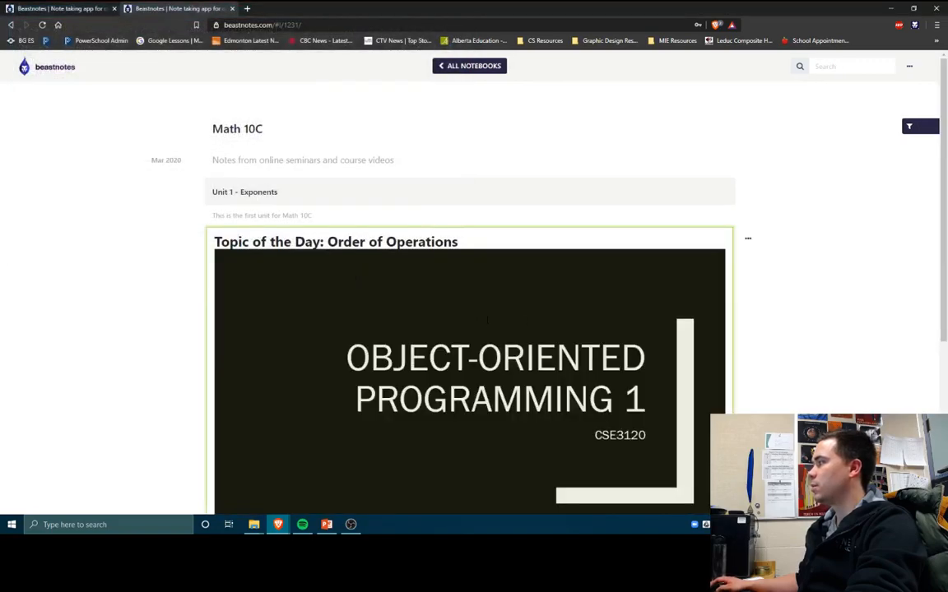
Undo the image insertion in the Order of Operations note.
{"action": "scroll", "coordinate": [469, 280], "scroll_direction": "down", "scroll_amount": 3}
{"action": "left_click", "coordinate": [396, 368]}
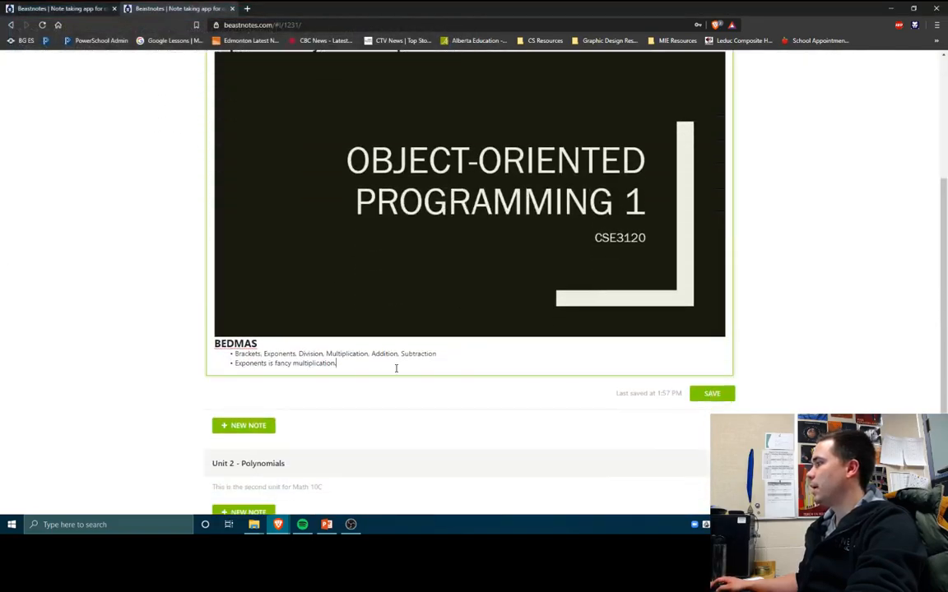
{"action": "key", "text": "ctrl+z"}
{"action": "scroll", "coordinate": [313, 223], "scroll_direction": "up", "scroll_amount": 1}
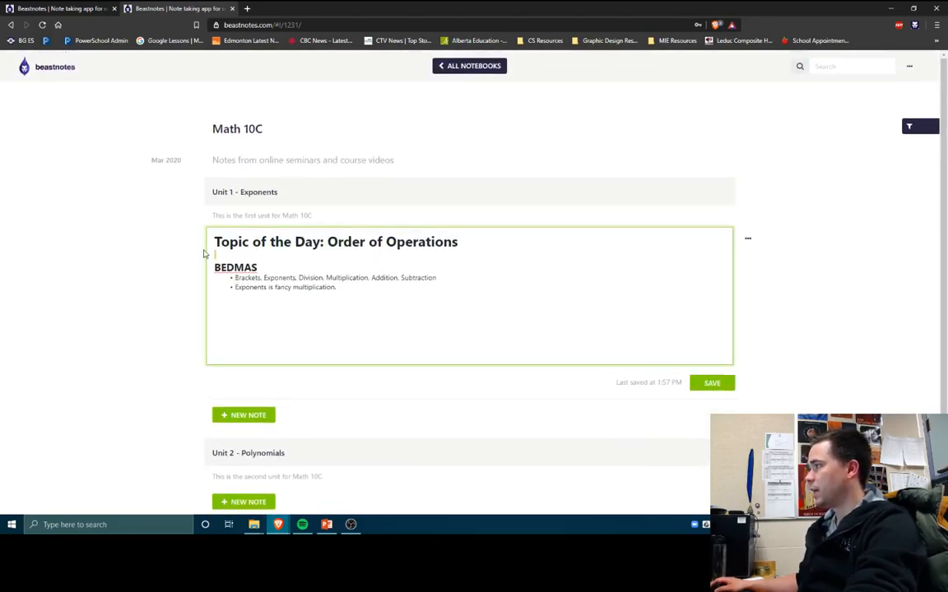
Start a video embed on the blank line below the topic heading and open a new browser tab.
{"action": "left_click_drag", "start_coordinate": [203, 254], "coordinate": [211, 254]}
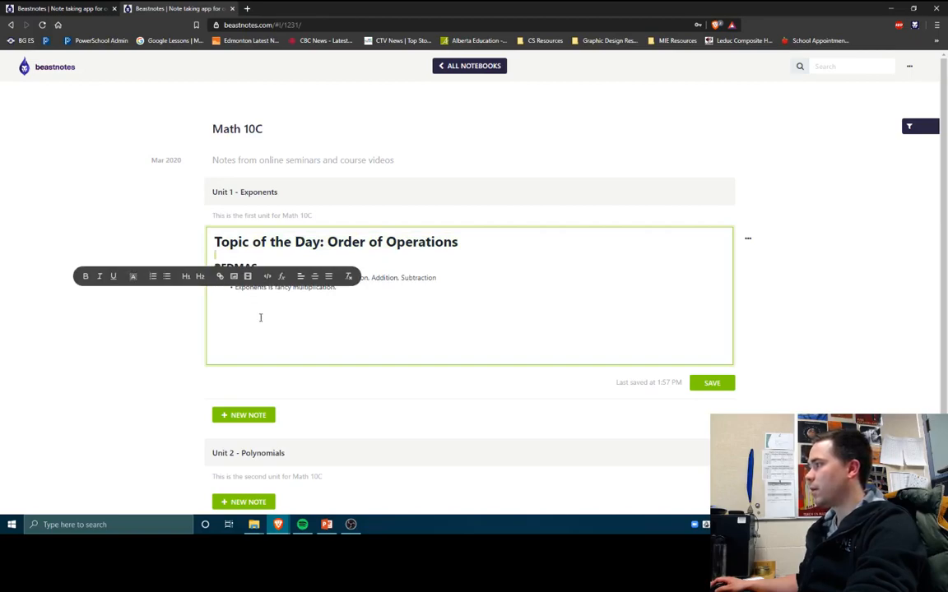
{"action": "left_click", "coordinate": [248, 276]}
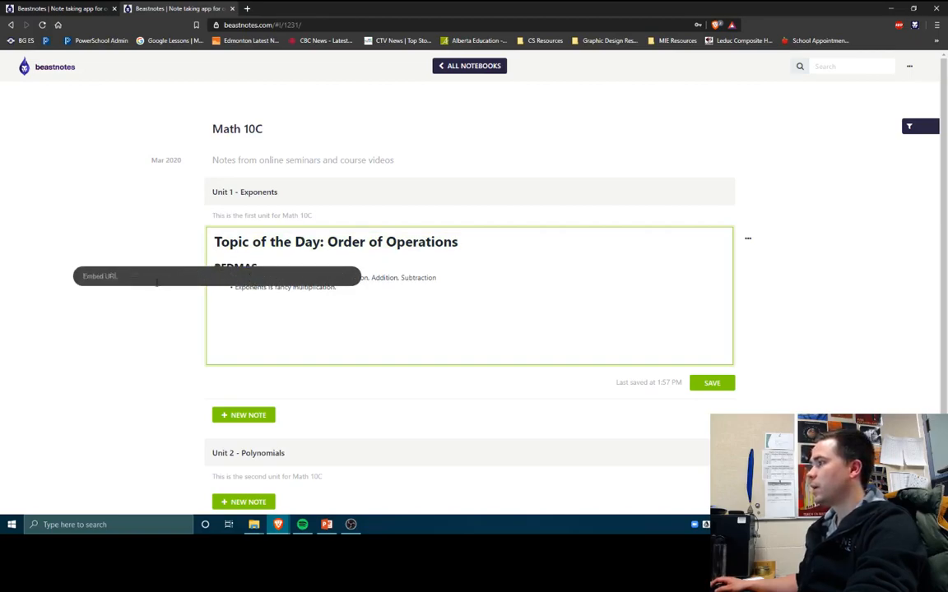
{"action": "left_click", "coordinate": [247, 8]}
{"action": "type", "text": "cat"}
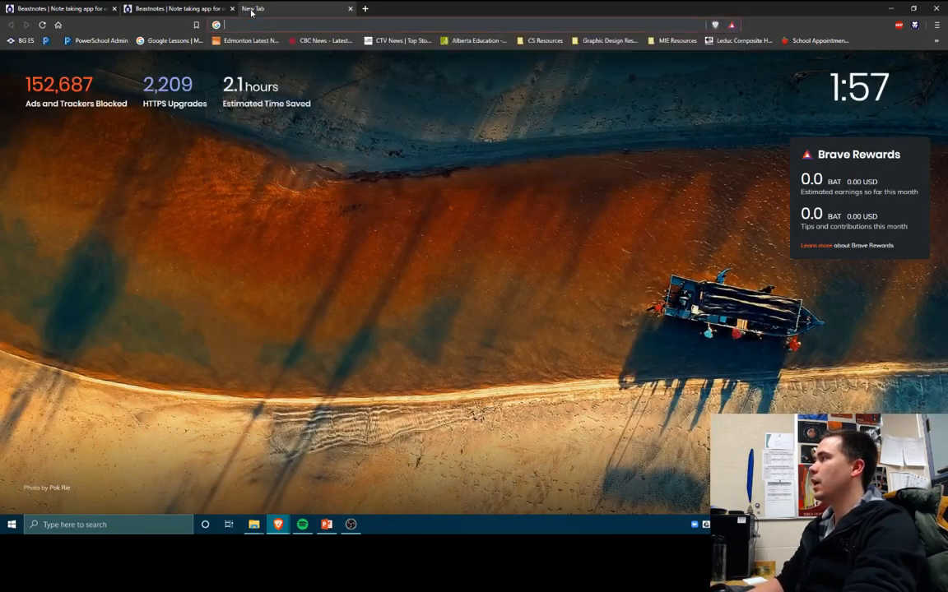
{"action": "type", "text": " vide"}
{"action": "key", "text": "BackSpace"}
{"action": "key", "text": "BackSpace"}
{"action": "key", "text": "BackSpace"}
{"action": "key", "text": "BackSpace"}
{"action": "key", "text": "BackSpace"}
{"action": "key", "text": "BackSpace"}
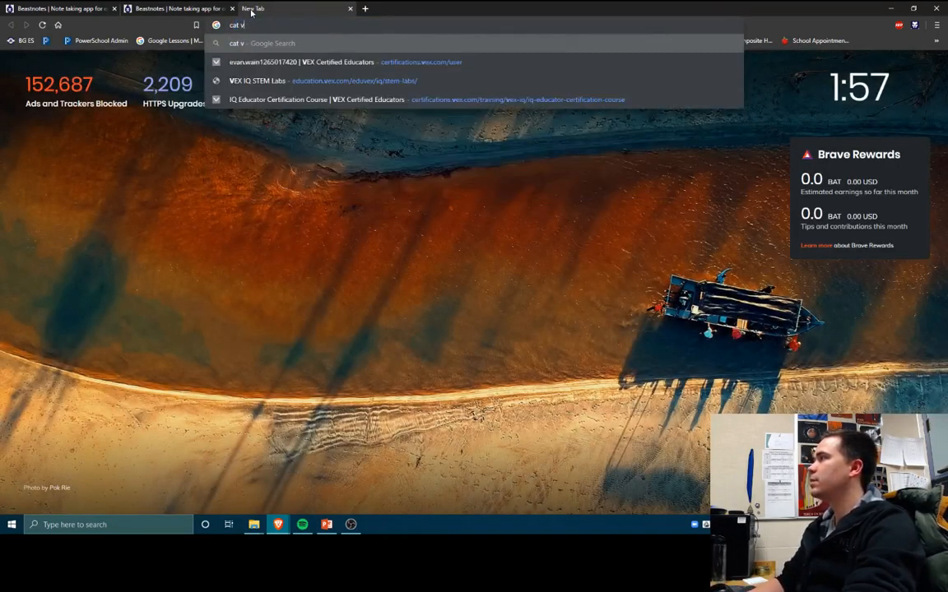
{"action": "key", "text": "BackSpace"}
{"action": "key", "text": "BackSpace"}
Search the web for "exponents explainer video", open the first "Exponents Explained!" YouTube result and pause its playback.
{"action": "type", "text": "exponents"}
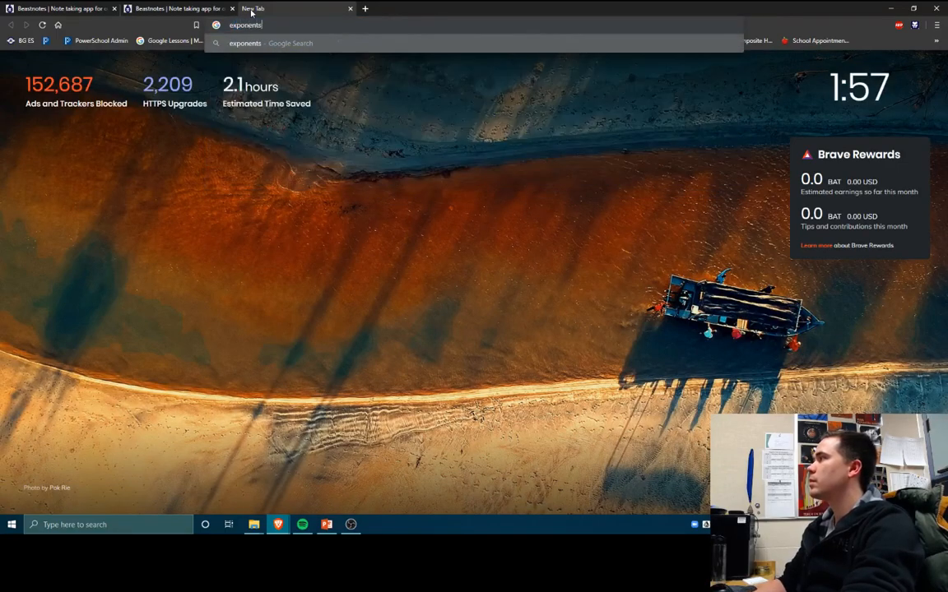
{"action": "type", "text": " explainer "}
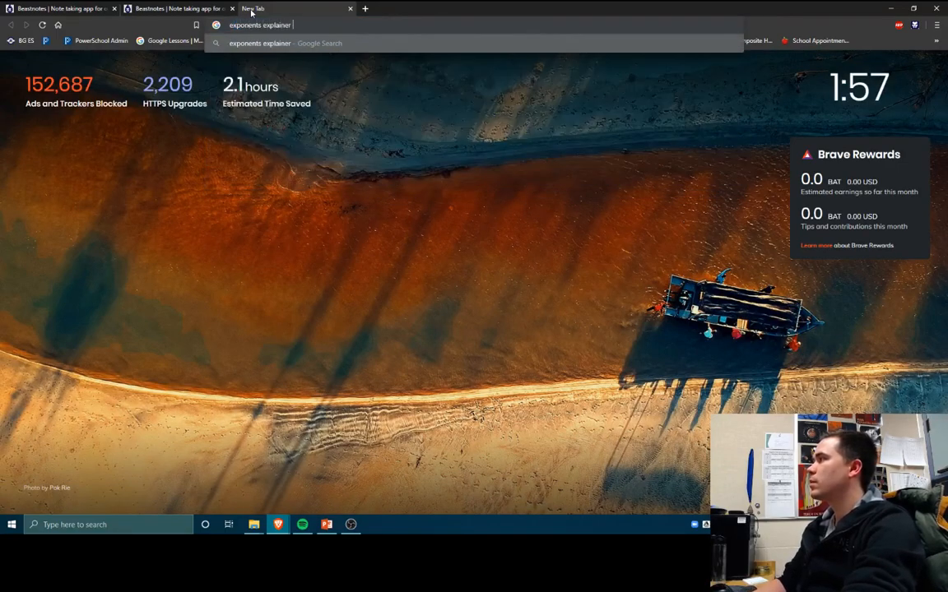
{"action": "type", "text": "video"}
{"action": "key", "text": "Return"}
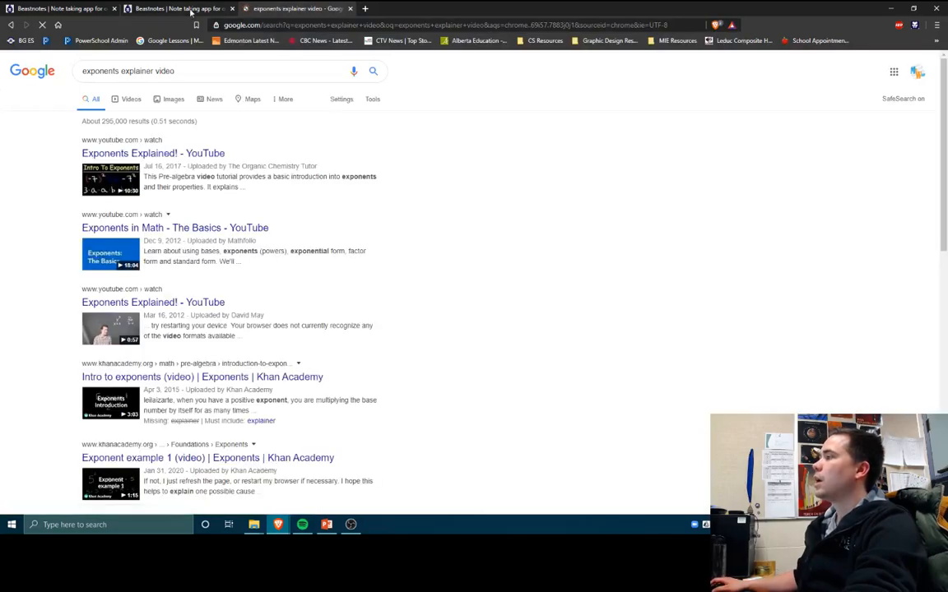
{"action": "left_click", "coordinate": [191, 154]}
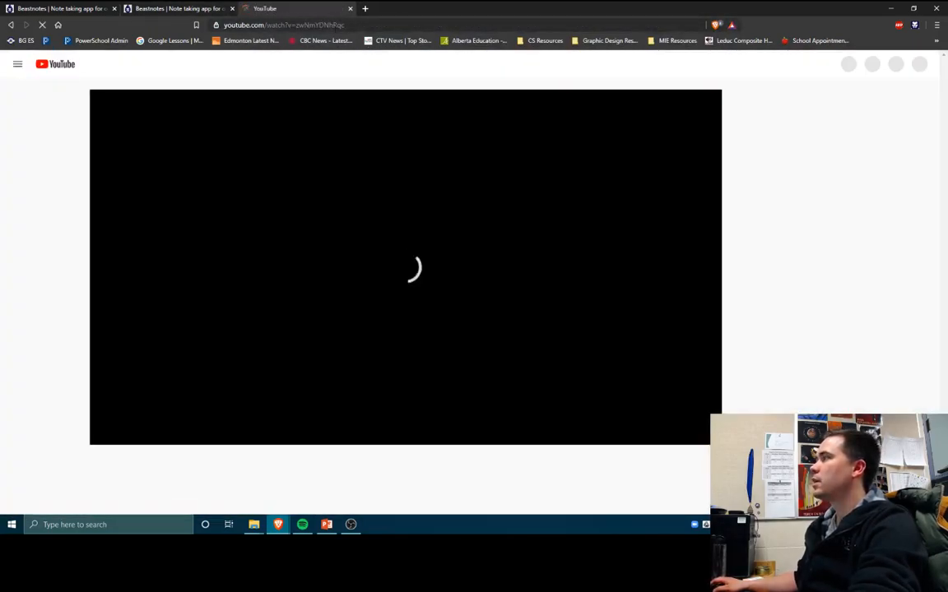
{"action": "left_click", "coordinate": [300, 247]}
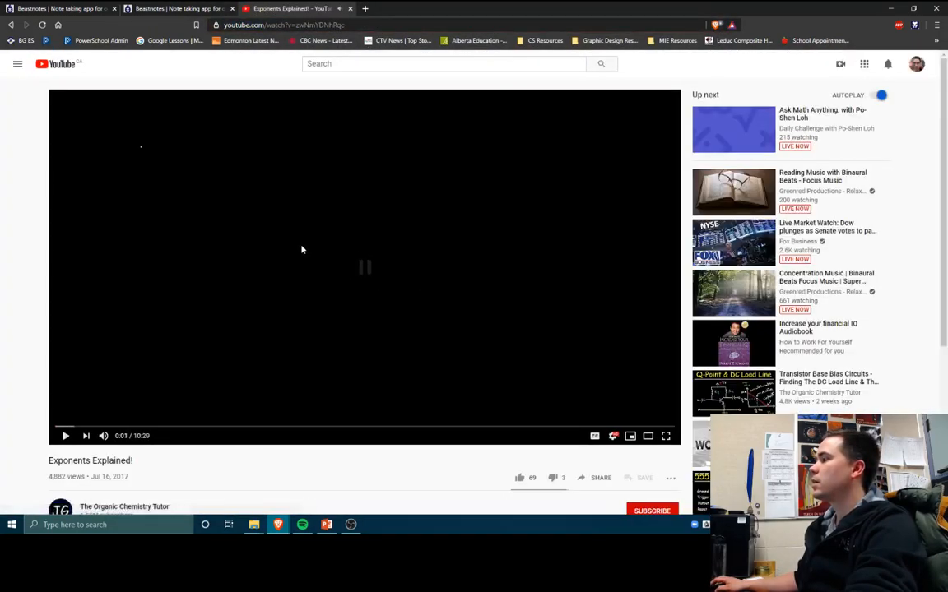
{"action": "left_click", "coordinate": [204, 9]}
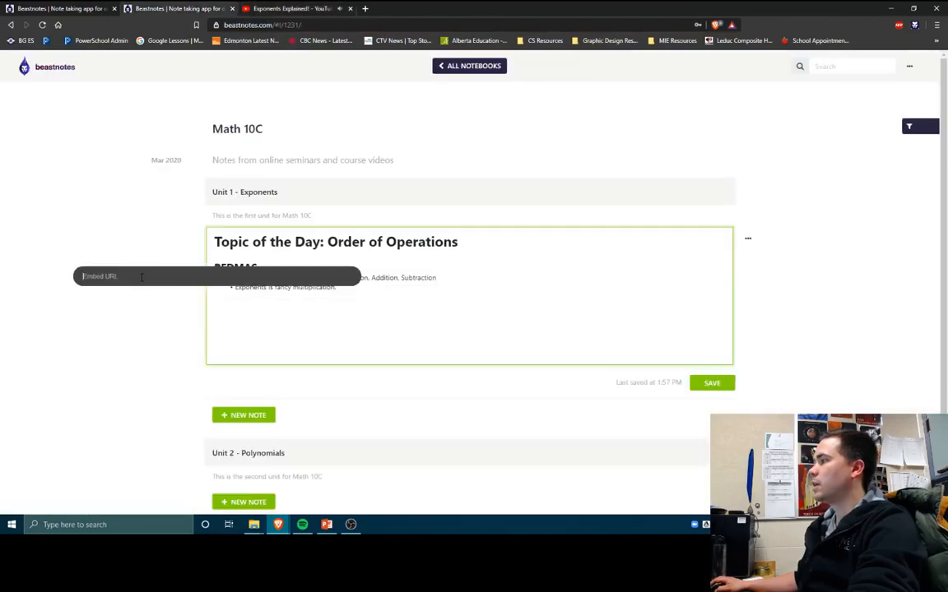
{"action": "type", "text": "https://www.youtube.com/watch?v=zwNmYDNhRqo"}
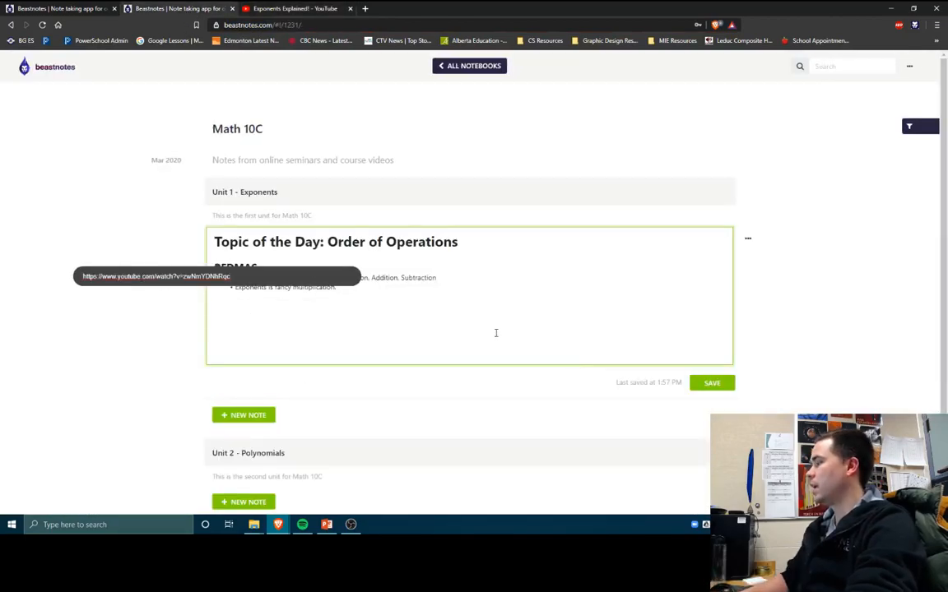
{"action": "key", "text": "Return"}
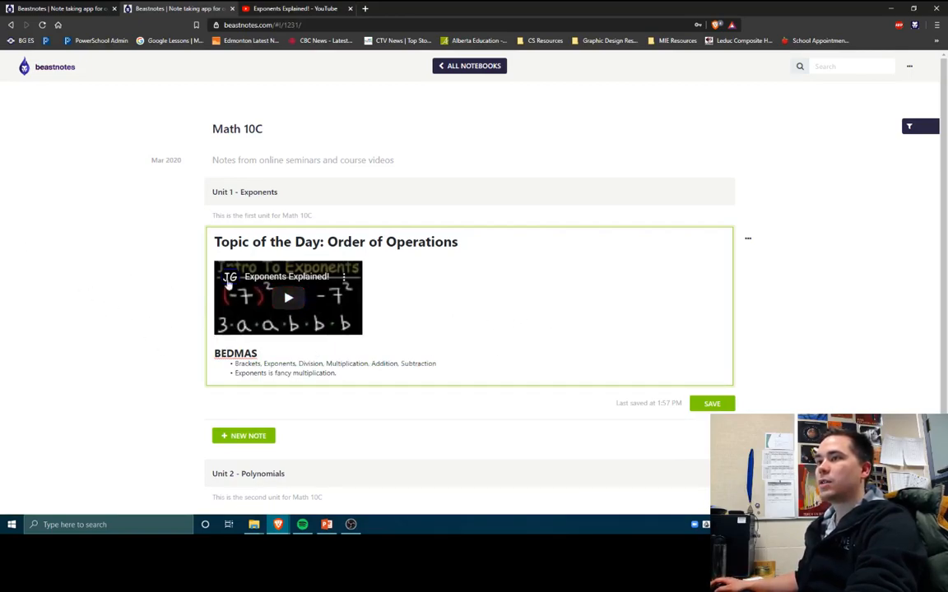
{"action": "left_click", "coordinate": [59, 270]}
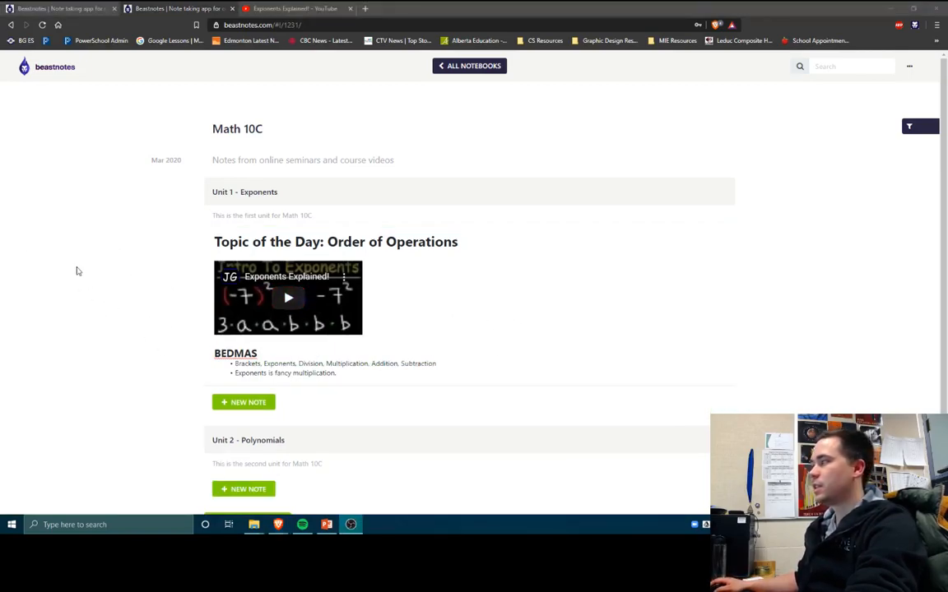
{"action": "left_click", "coordinate": [458, 318]}
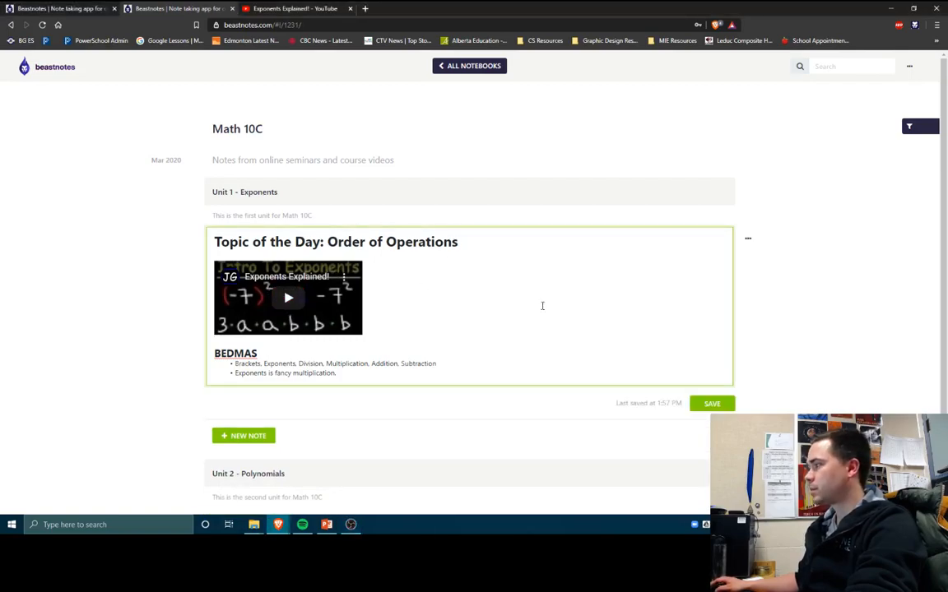
{"action": "scroll", "coordinate": [438, 355], "scroll_direction": "down", "scroll_amount": 1}
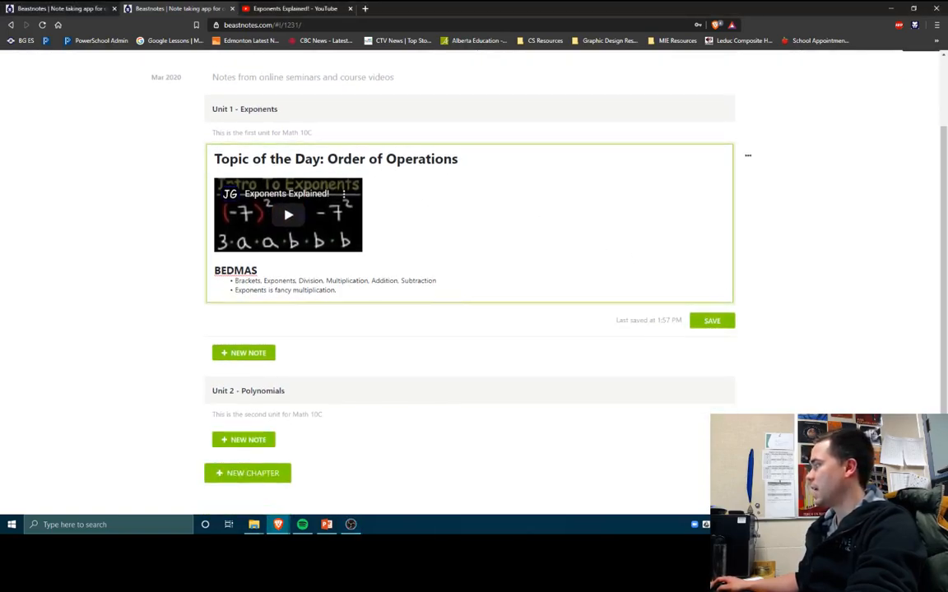
{"action": "left_click", "coordinate": [713, 321]}
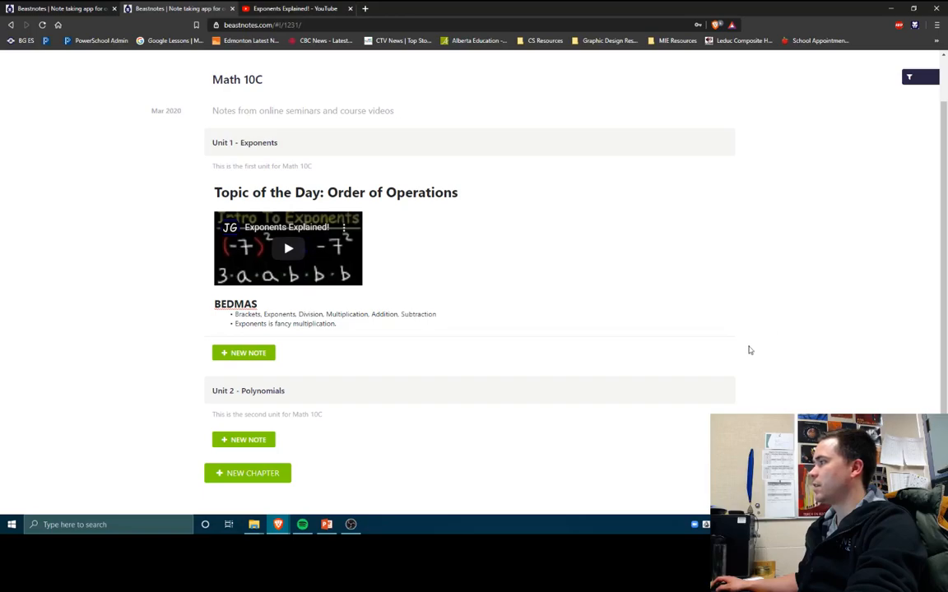
Add a second note under Unit 1 - Exponents with the first line "Topic of the Day: Square Roots".
{"action": "left_click", "coordinate": [249, 356]}
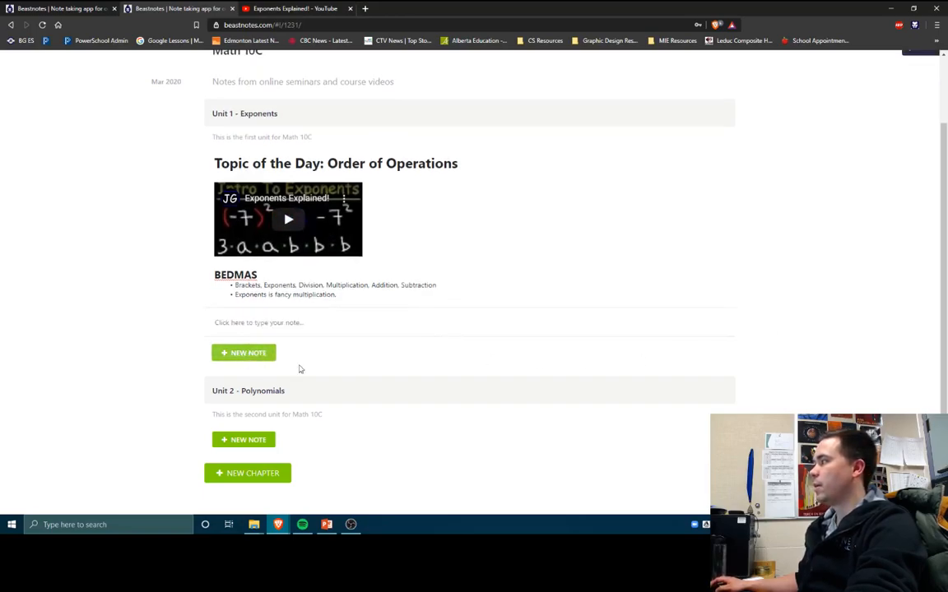
{"action": "left_click", "coordinate": [260, 324]}
{"action": "type", "text": "Topic of the Day"}
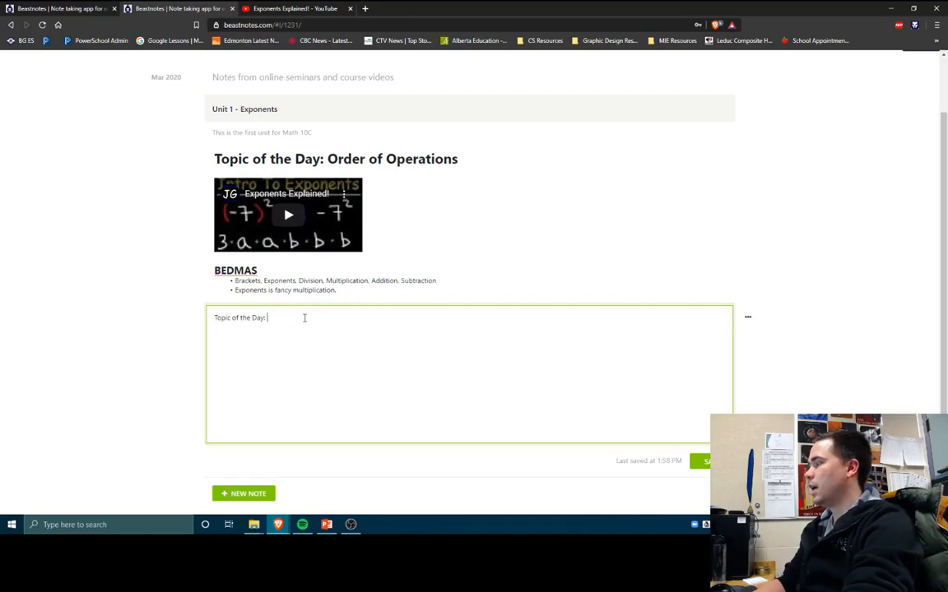
{"action": "type", "text": ": Squar"}
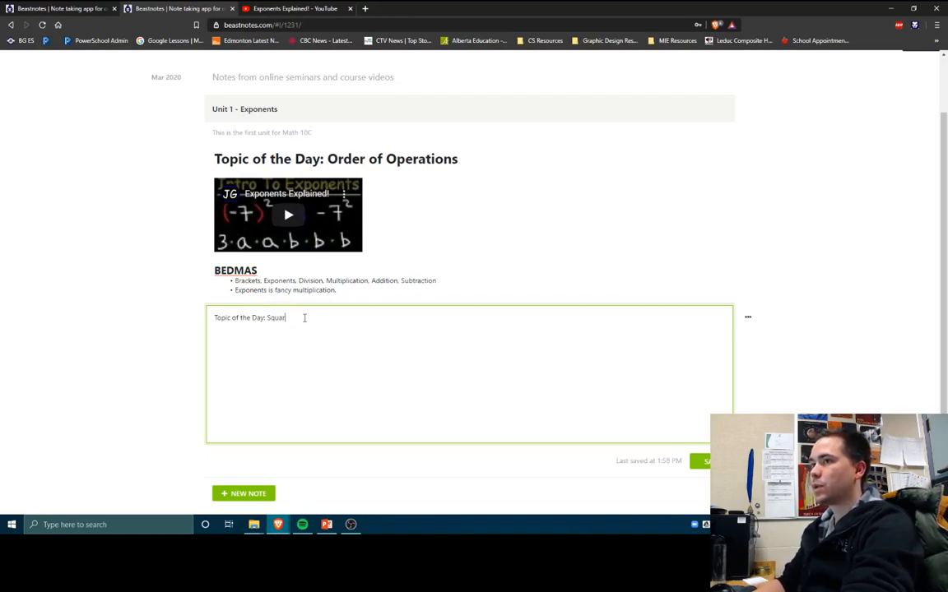
{"action": "type", "text": "e Roots"}
Apply the Heading 1 style to the new note's "Topic of the Day: Square Roots" line.
{"action": "left_click_drag", "start_coordinate": [308, 317], "coordinate": [220, 317]}
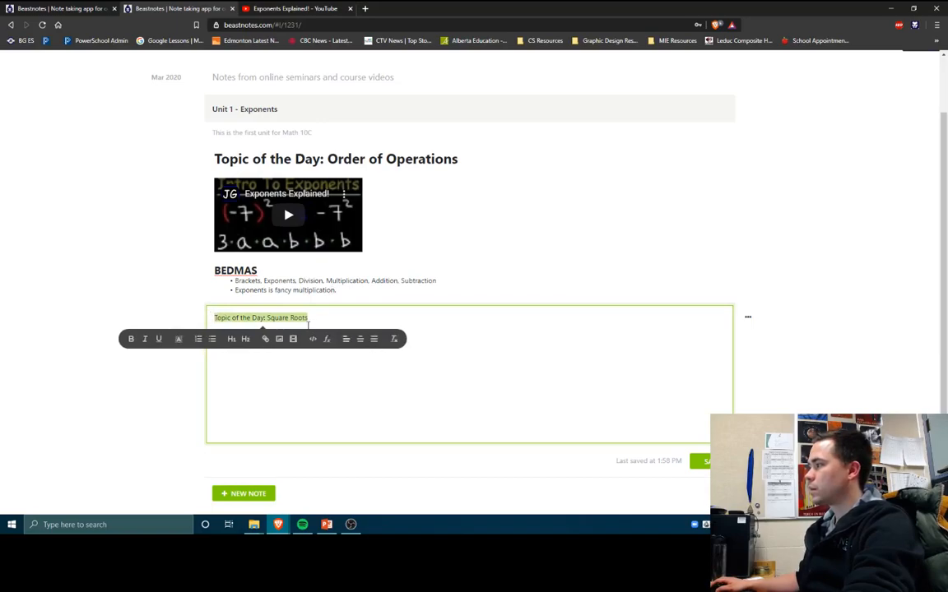
{"action": "left_click", "coordinate": [234, 339]}
{"action": "left_click", "coordinate": [429, 323]}
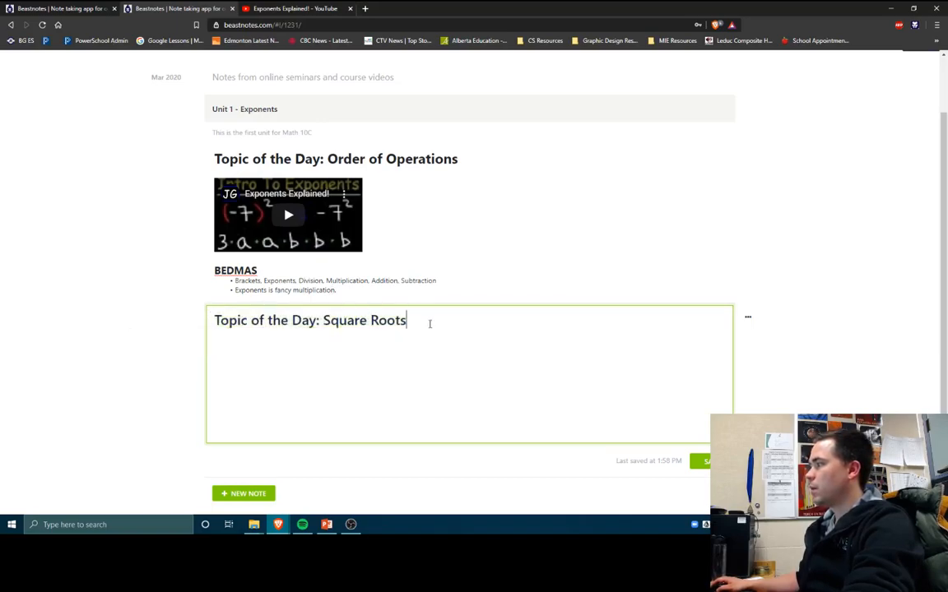
Make the "Topic of the Day: Square Roots" heading bold and underlined.
{"action": "triple_click", "coordinate": [243, 328]}
{"action": "key", "text": "ctrl+b"}
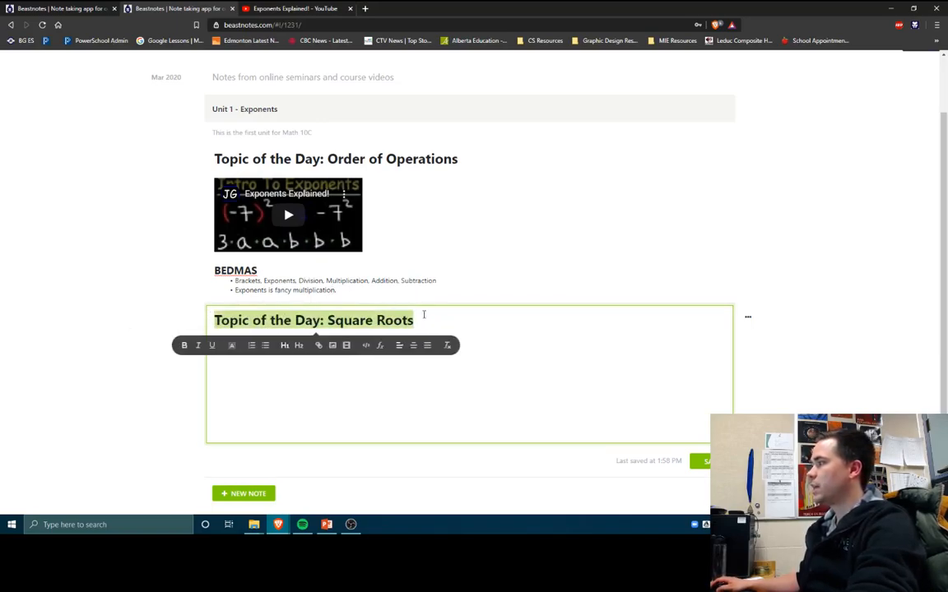
{"action": "key", "text": "ctrl+u"}
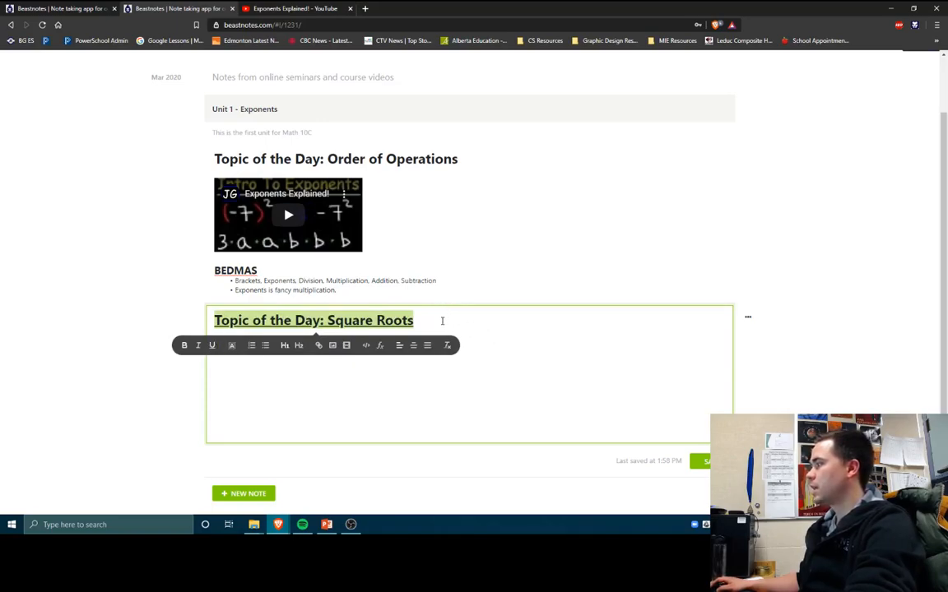
{"action": "left_click", "coordinate": [442, 322]}
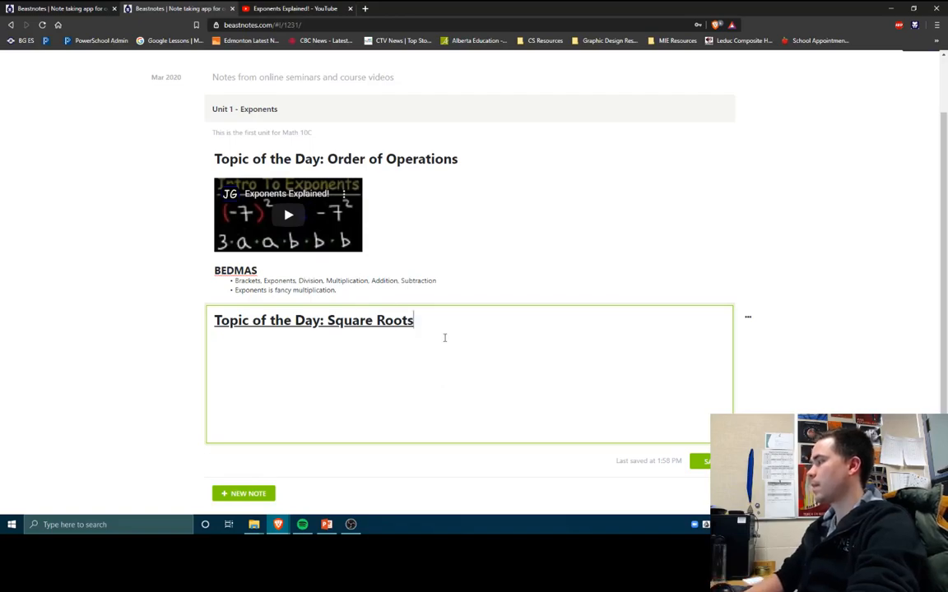
Start a line below the Square Roots heading with "Why didn't the 4 ask out the 5? Because".
{"action": "key", "text": "Return"}
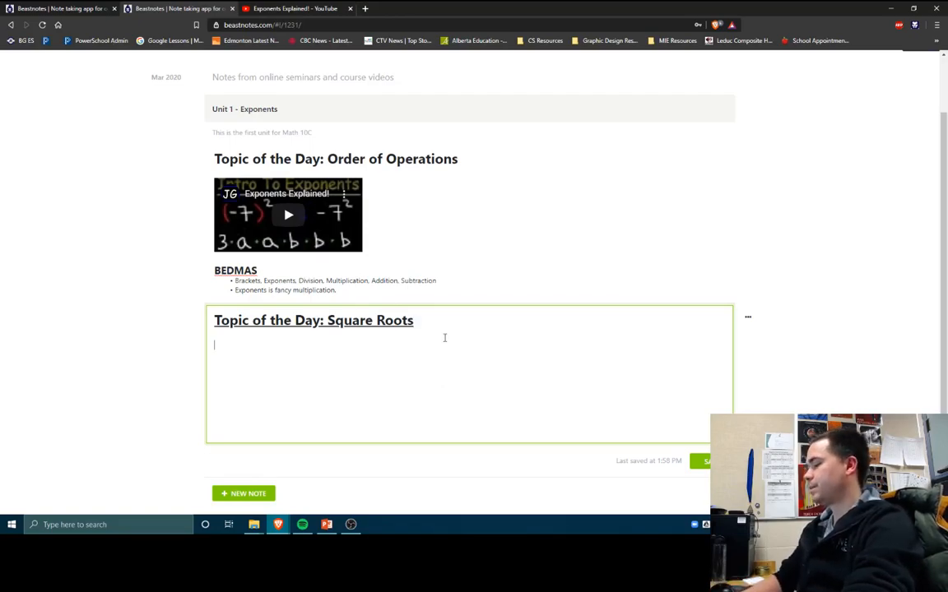
{"action": "type", "text": "Why "}
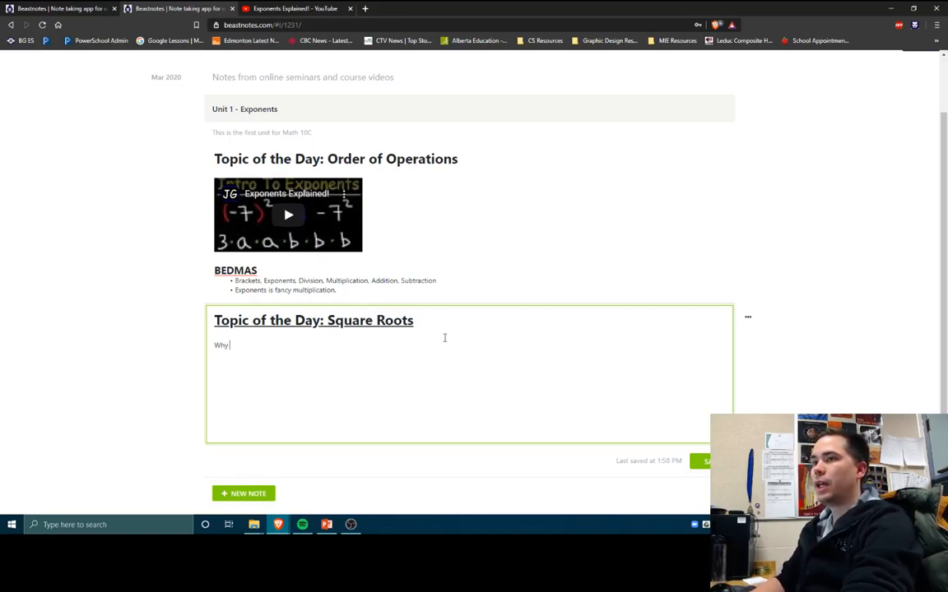
{"action": "type", "text": "didn't the 4 "}
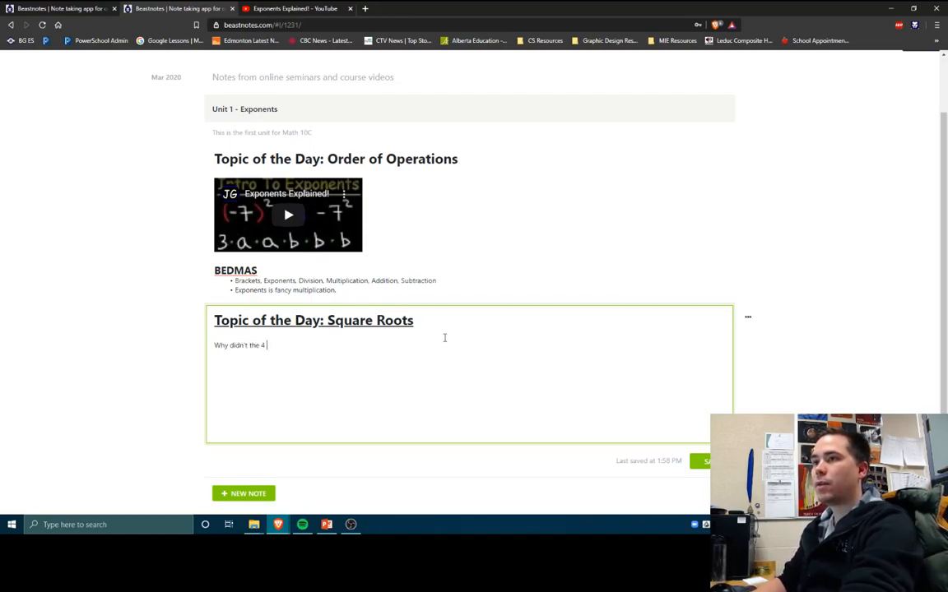
{"action": "type", "text": "ask out the 5? Because t"}
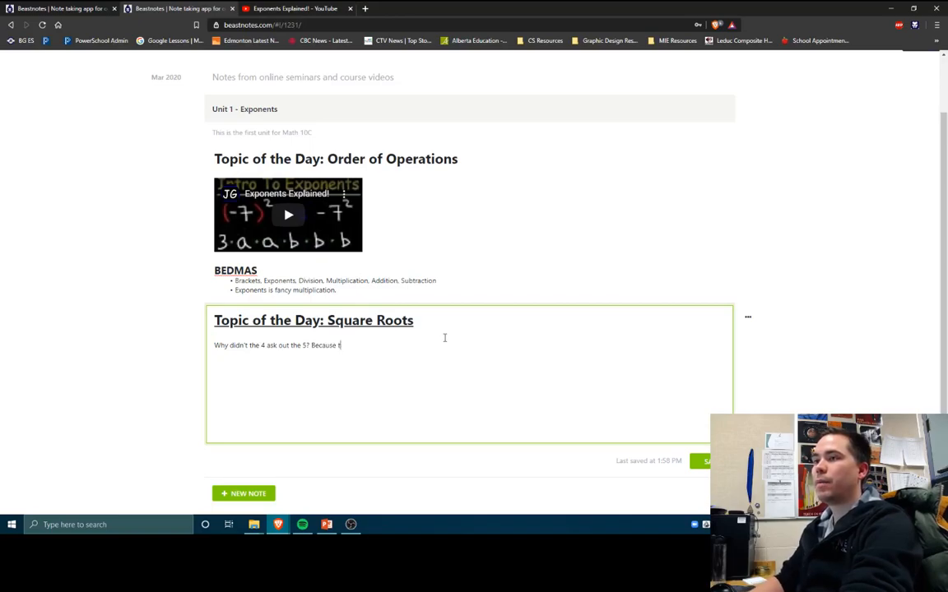
Try to end the joke with "they were 22", using a formula for the last 2.
{"action": "type", "text": "22"}
{"action": "key", "text": "shift+Left"}
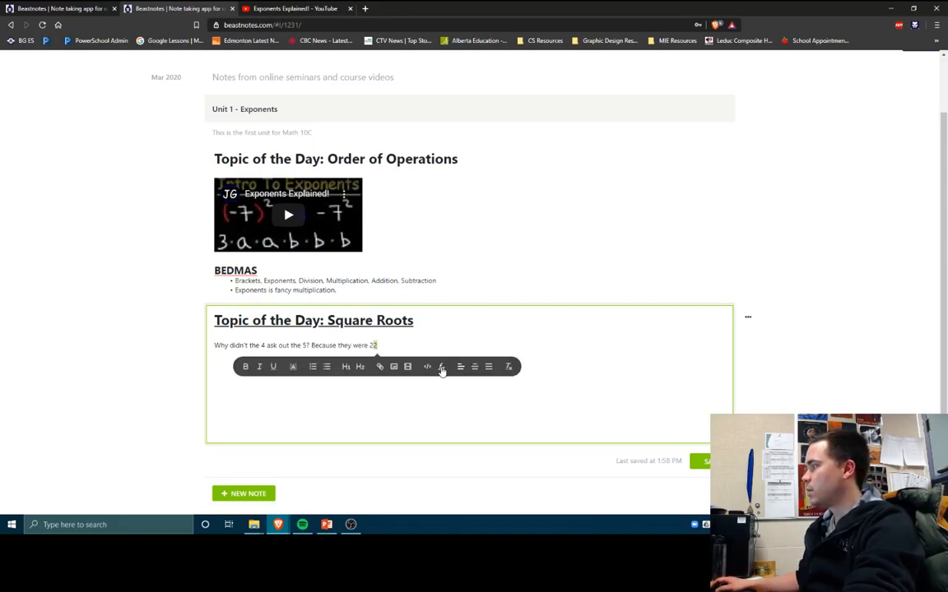
{"action": "left_click", "coordinate": [441, 367]}
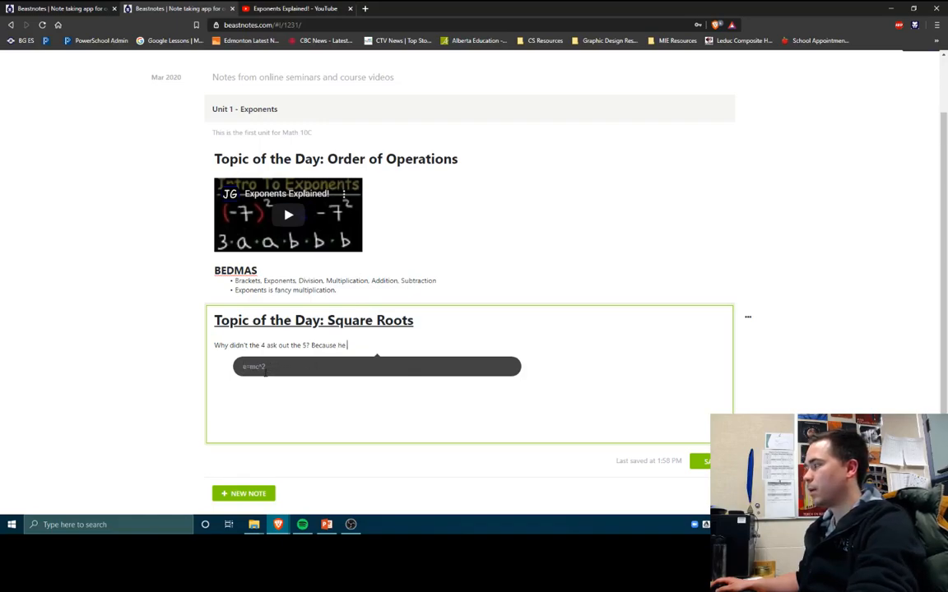
{"action": "key", "text": "ctrl+z"}
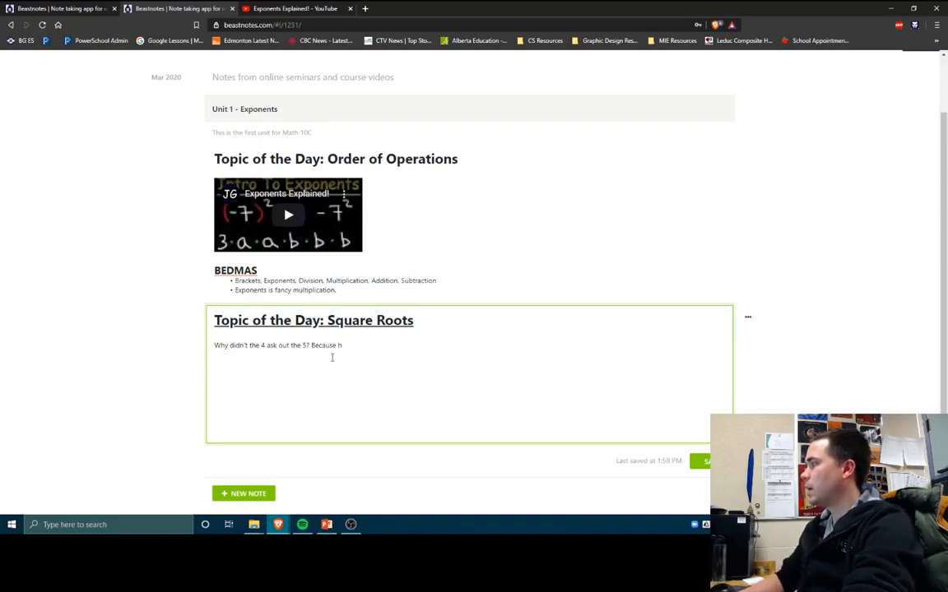
Complete the joke line with "they were two squared!" and finish editing the note.
{"action": "type", "text": "they were two squared!"}
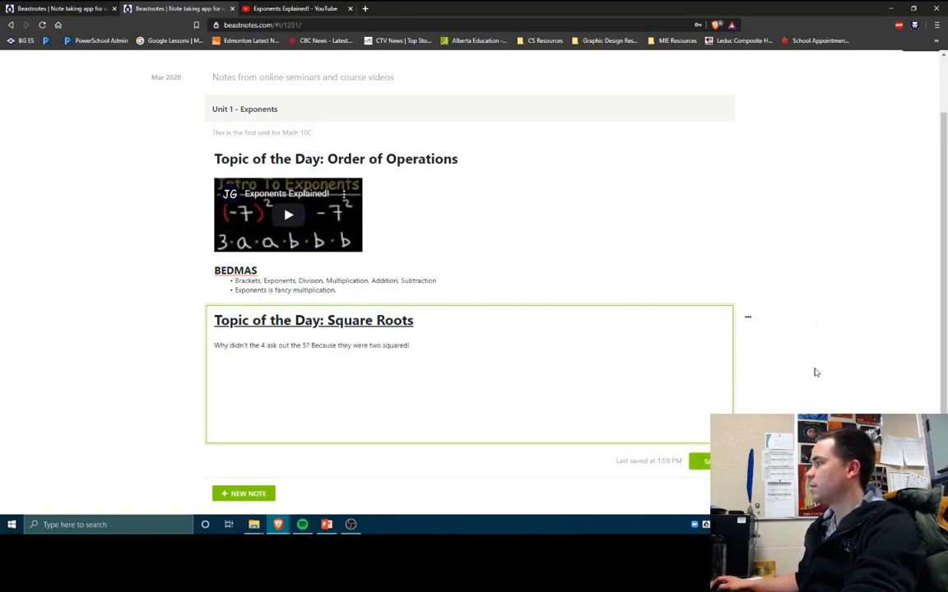
{"action": "left_click", "coordinate": [751, 250]}
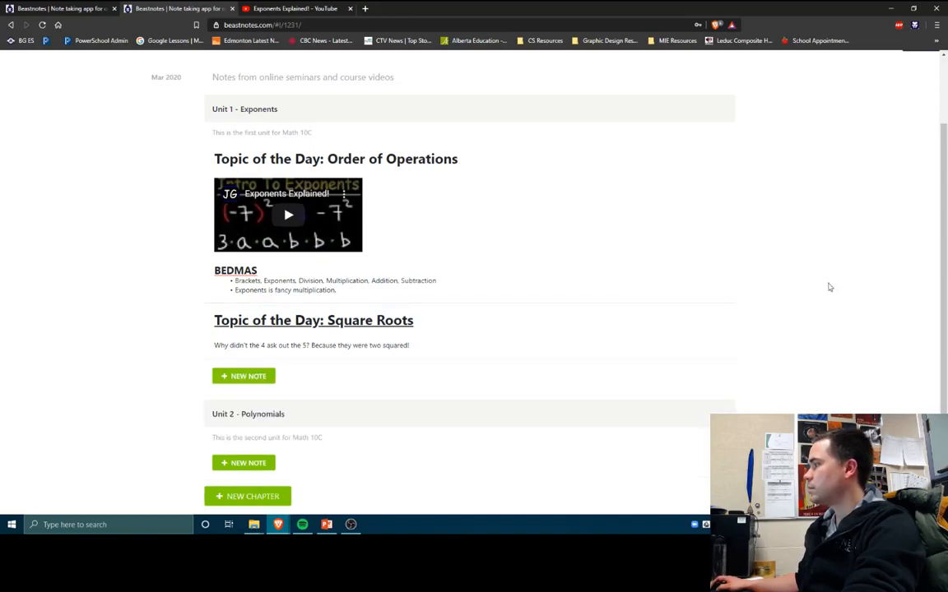
Underline the "Topic of the Day: Order of Operations" heading in the first note and save the note.
{"action": "scroll", "coordinate": [329, 247], "scroll_direction": "up", "scroll_amount": 1}
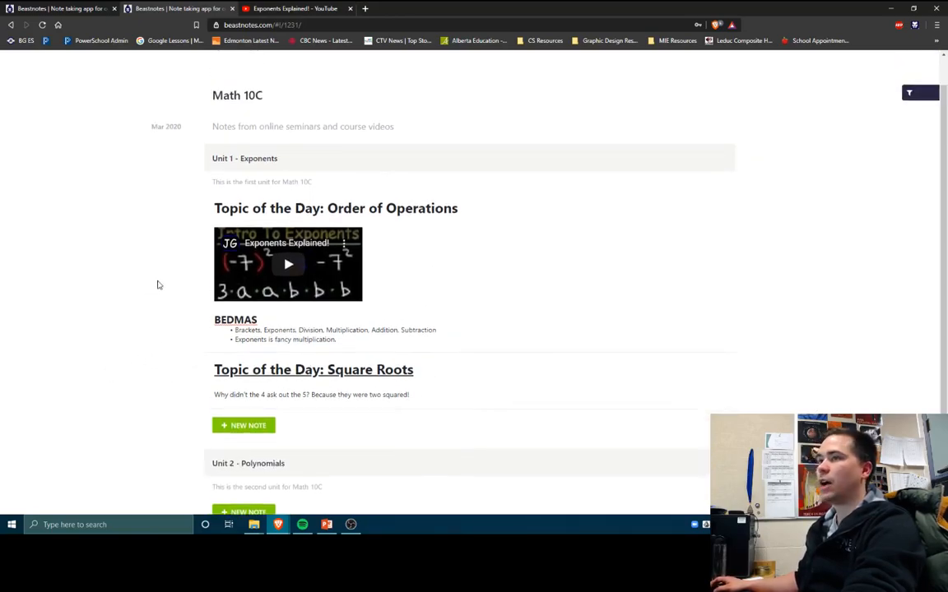
{"action": "double_click", "coordinate": [281, 208]}
{"action": "left_click_drag", "start_coordinate": [458, 209], "coordinate": [197, 215]}
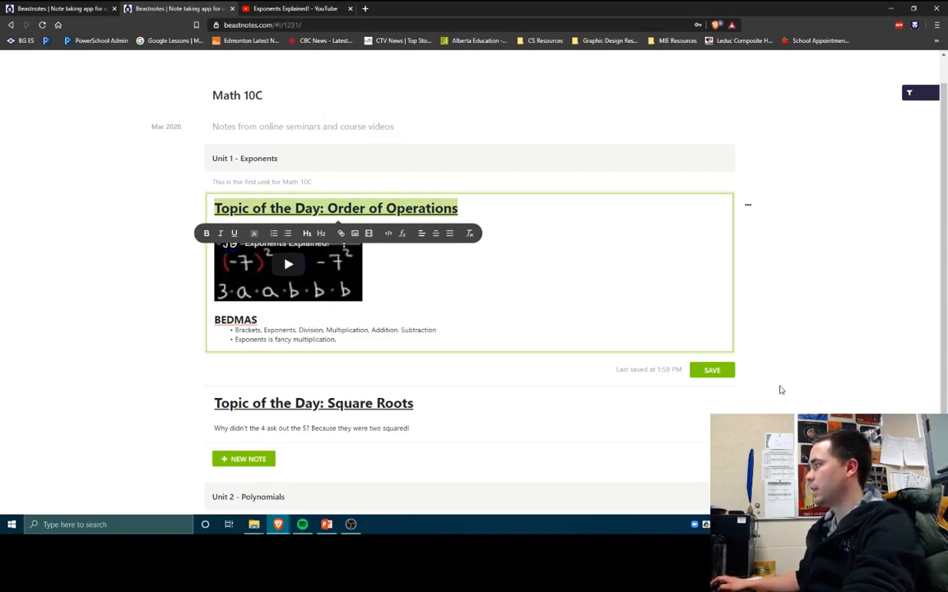
{"action": "left_click", "coordinate": [697, 372]}
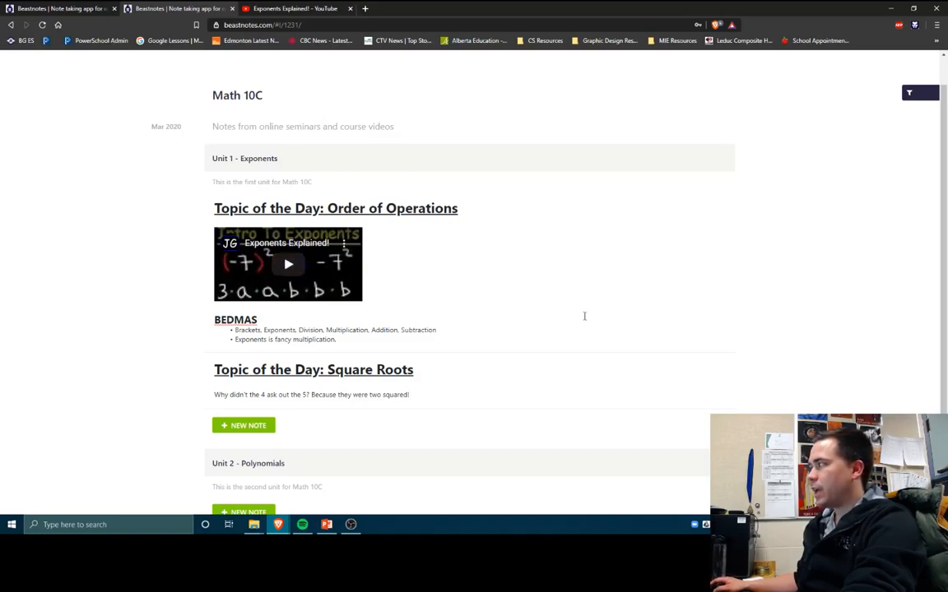
View the Computer Science 20 notebook from the list of all notebooks, and return to the Math 10C notebook.
{"action": "scroll", "coordinate": [620, 278], "scroll_direction": "up", "scroll_amount": 1}
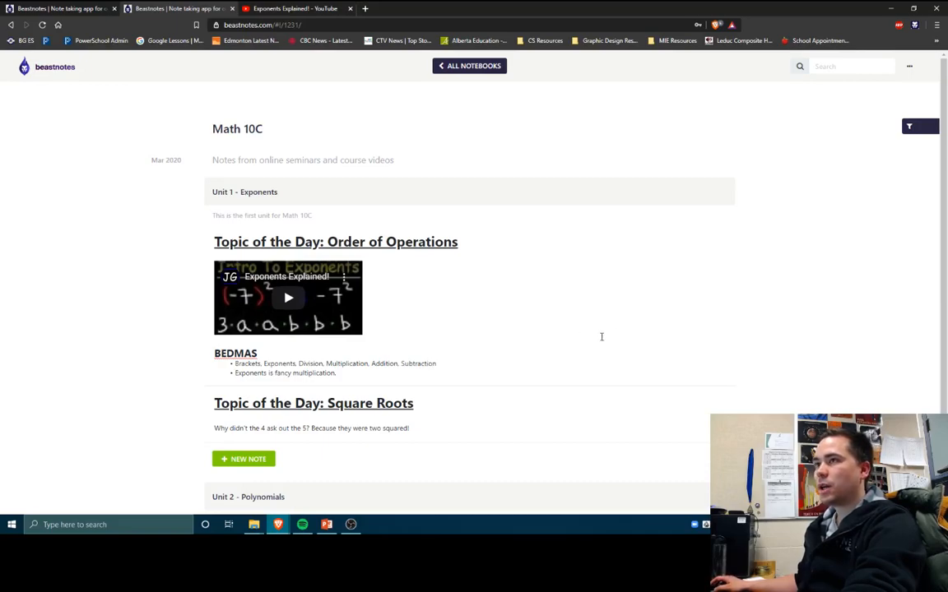
{"action": "left_click", "coordinate": [457, 69]}
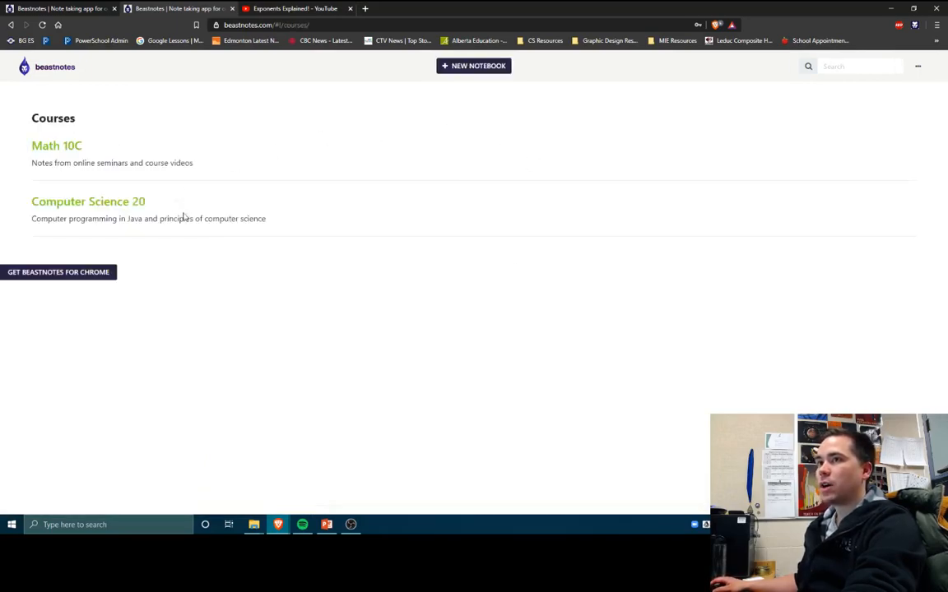
{"action": "left_click", "coordinate": [130, 201]}
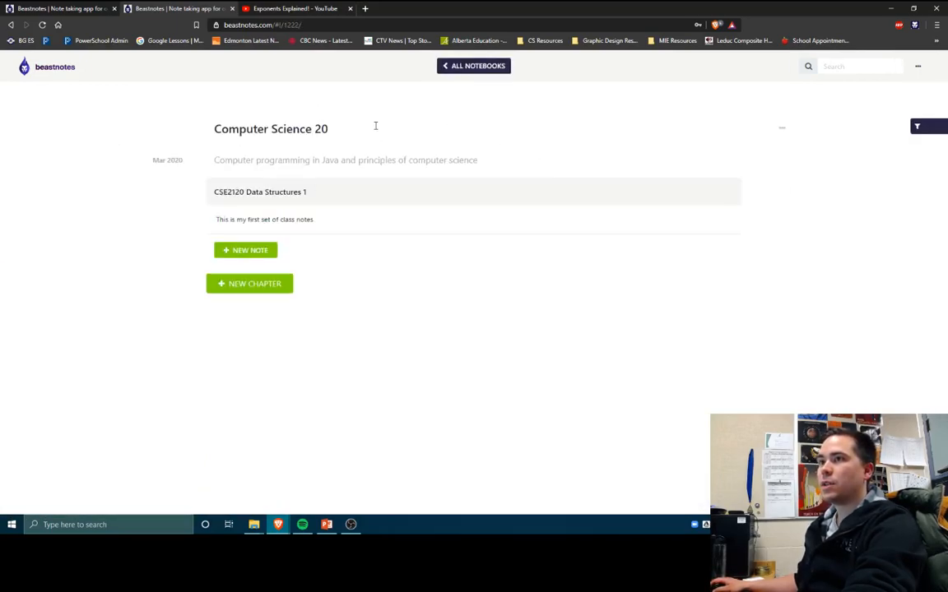
{"action": "left_click", "coordinate": [447, 70]}
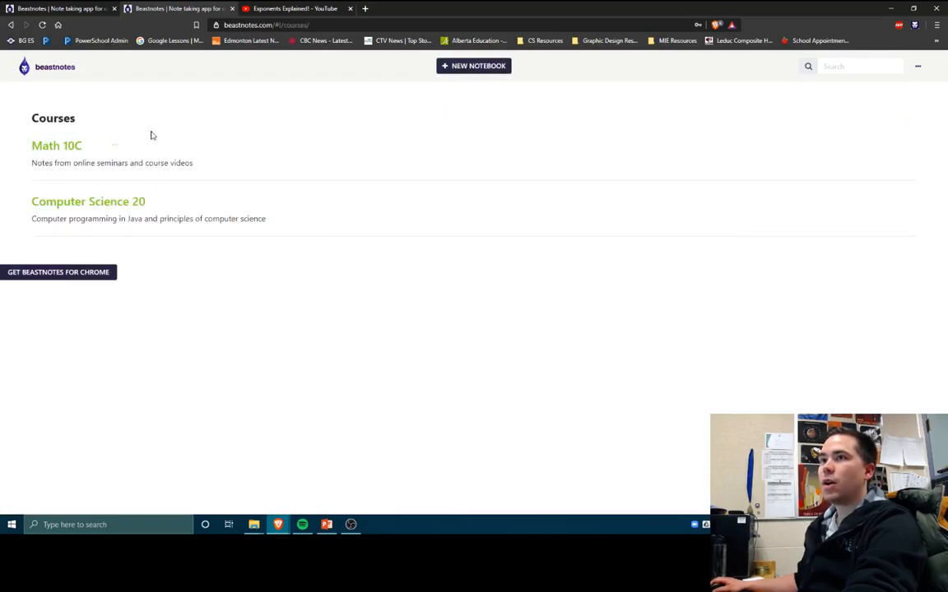
{"action": "left_click", "coordinate": [61, 145]}
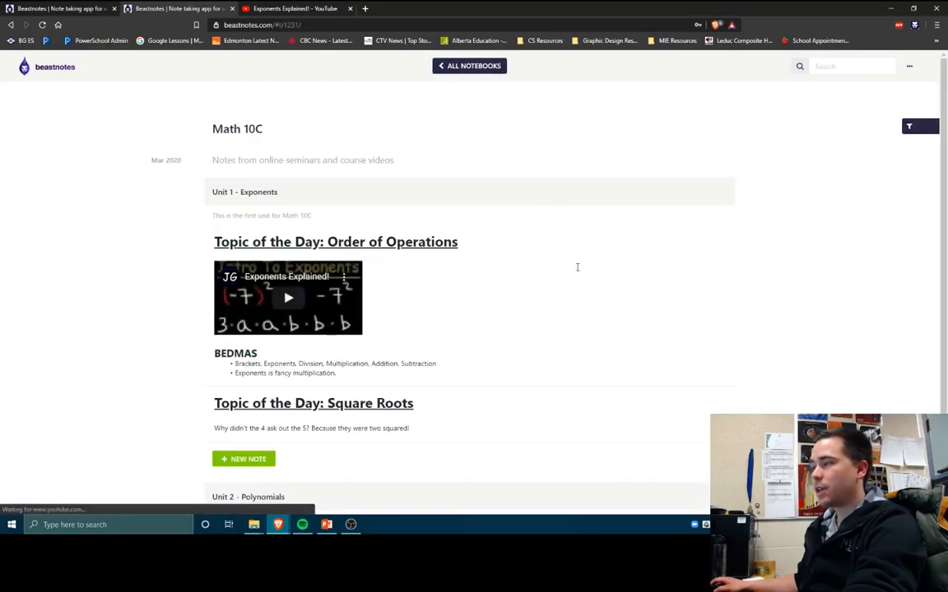
Play and pause the embedded "Exponents Explained!" video in the Order of Operations note and check its playback options.
{"action": "left_click", "coordinate": [328, 316]}
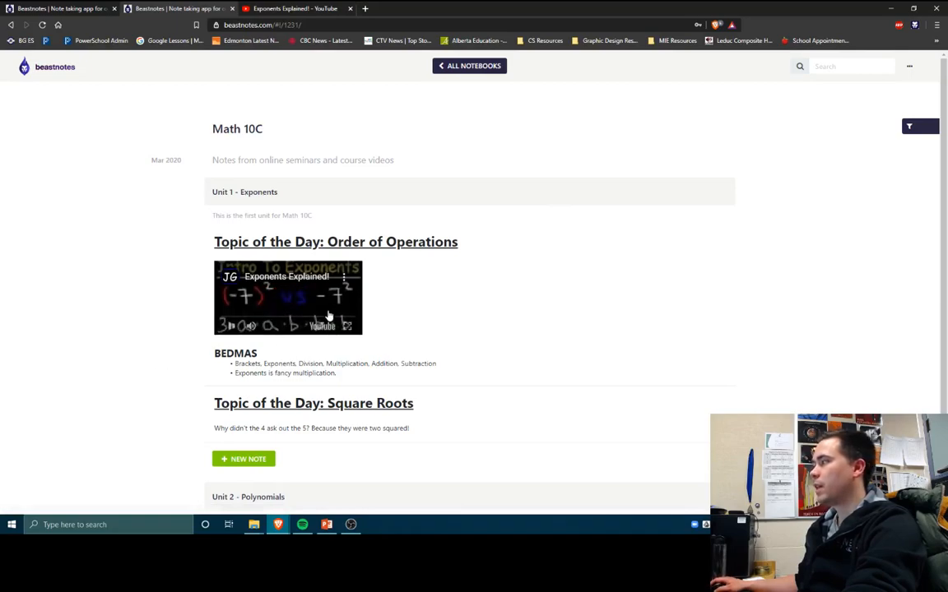
{"action": "left_click", "coordinate": [385, 301]}
{"action": "left_click", "coordinate": [232, 327]}
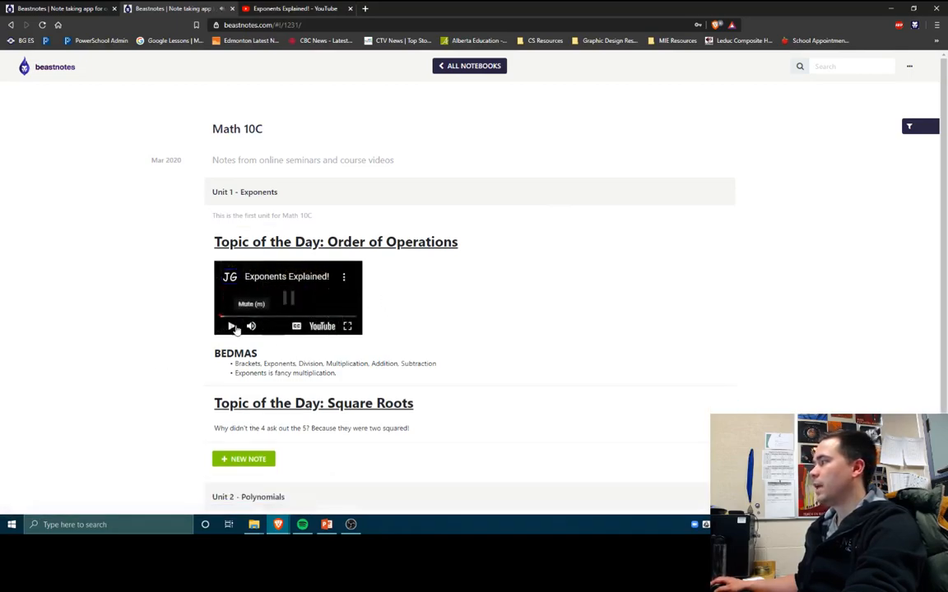
{"action": "left_click", "coordinate": [422, 264]}
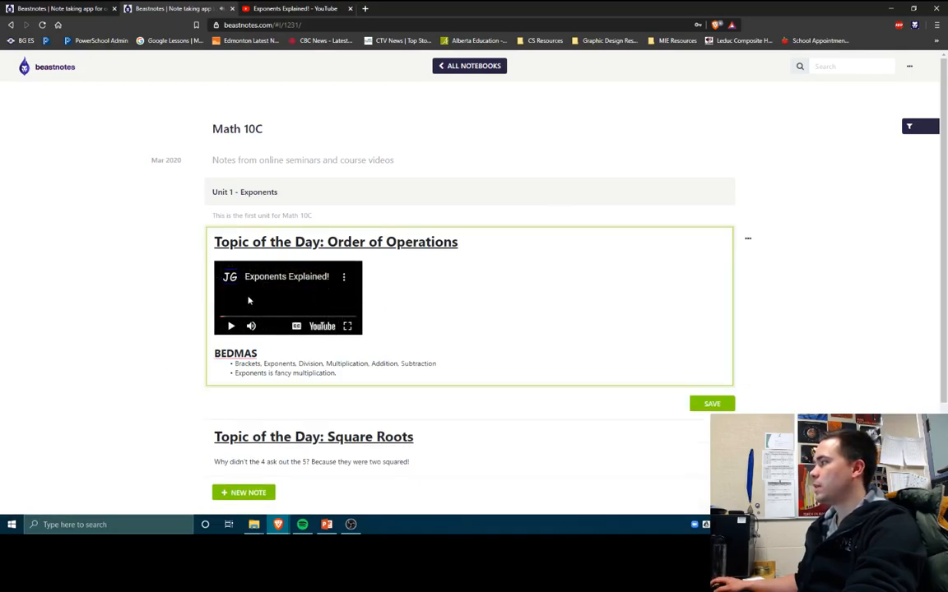
{"action": "right_click", "coordinate": [247, 301]}
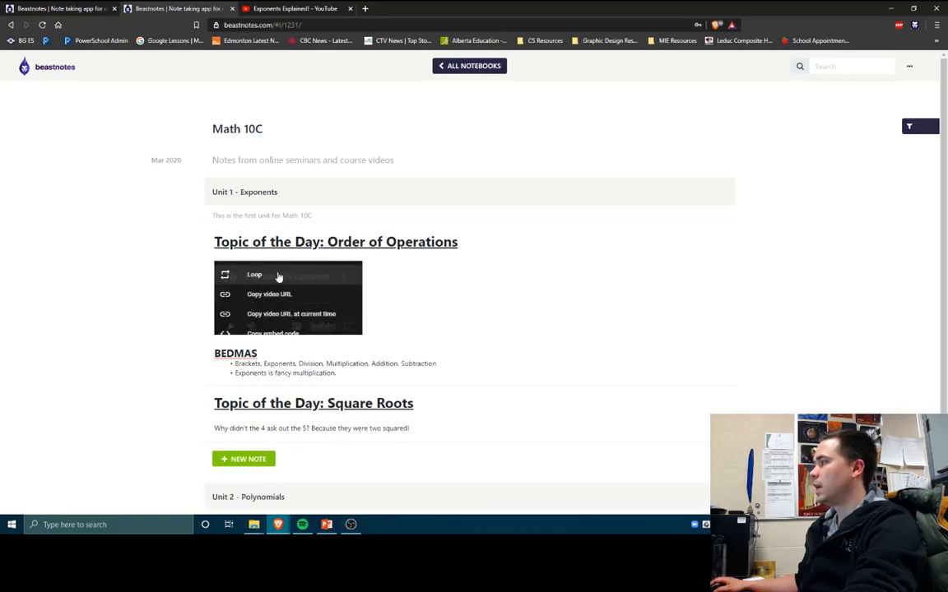
{"action": "left_click", "coordinate": [428, 300]}
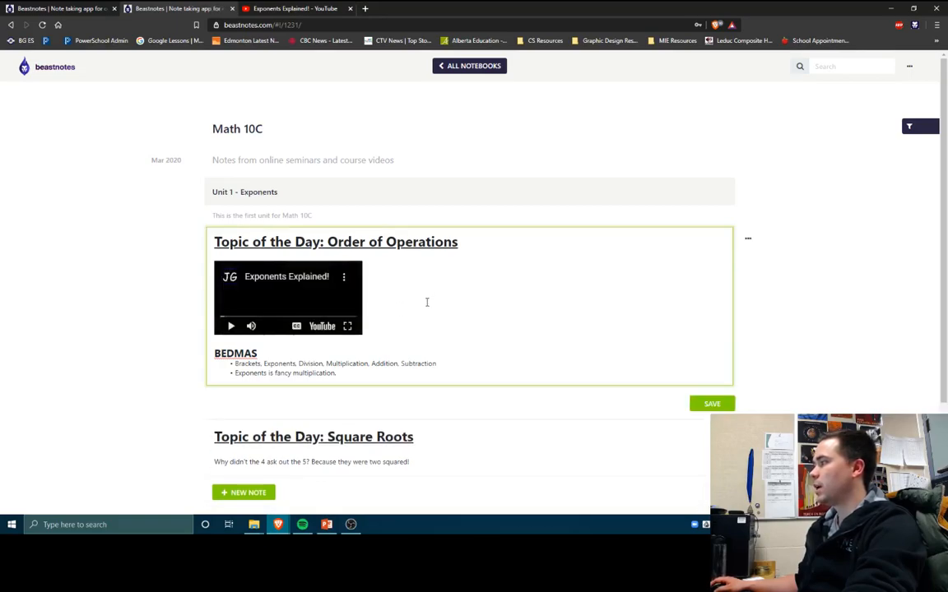
Center the embedded "Exponents Explained!" video in the Order of Operations note and finish editing the note.
{"action": "double_click", "coordinate": [392, 318]}
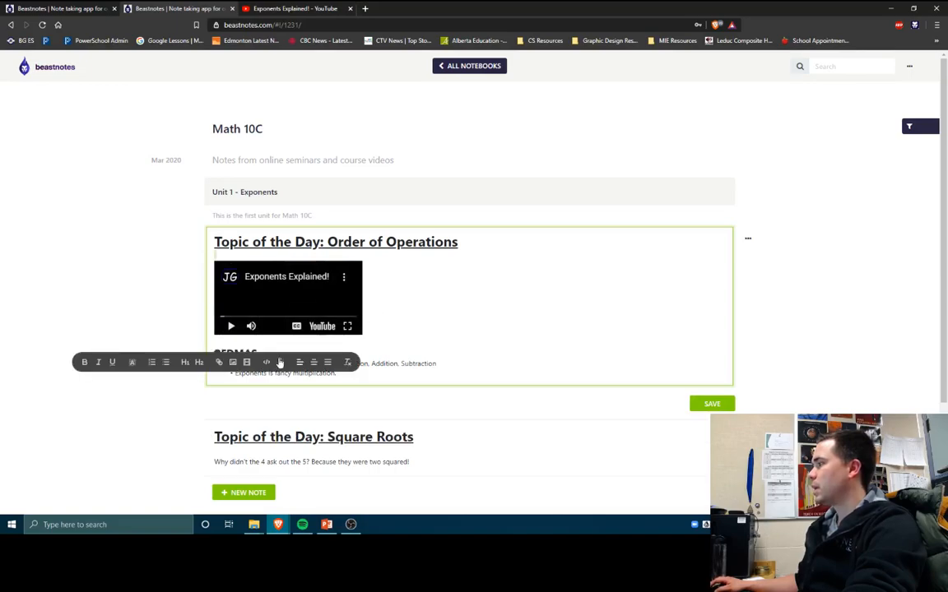
{"action": "left_click", "coordinate": [314, 362]}
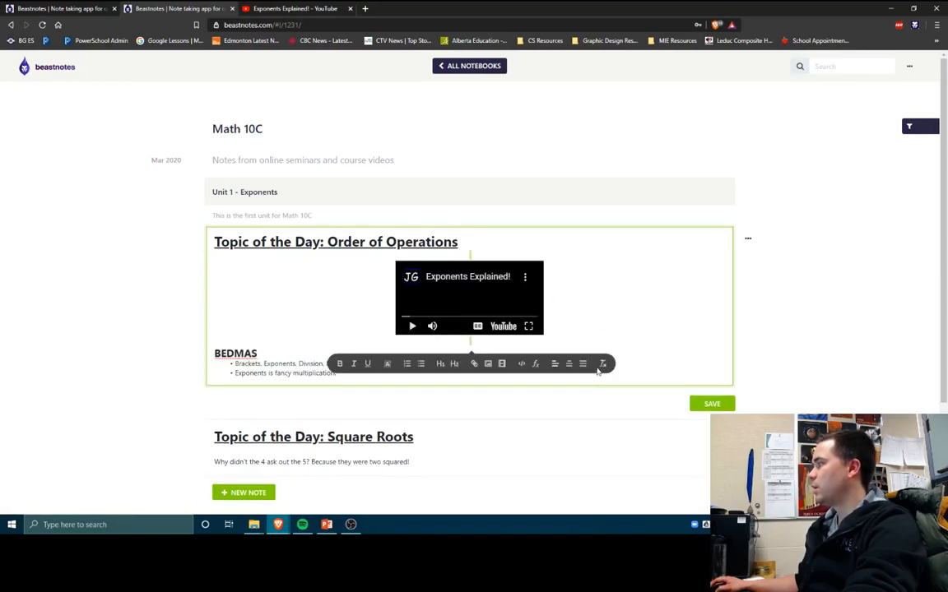
{"action": "left_click", "coordinate": [658, 297]}
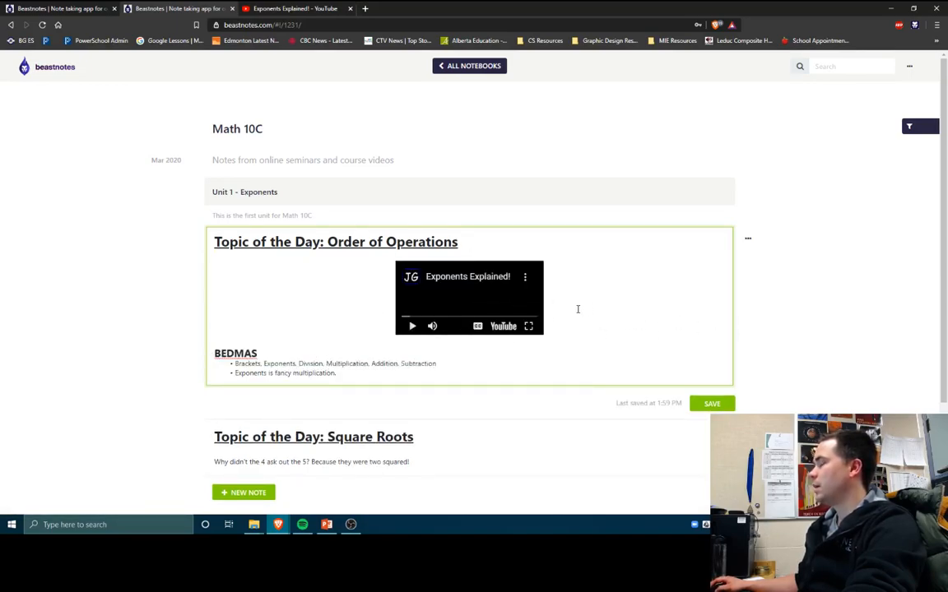
{"action": "left_click", "coordinate": [826, 299]}
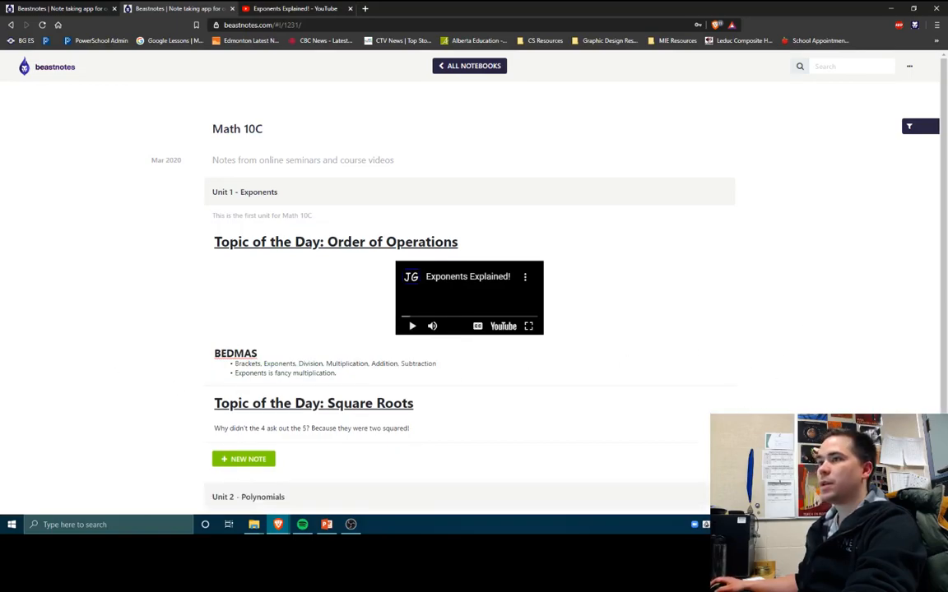